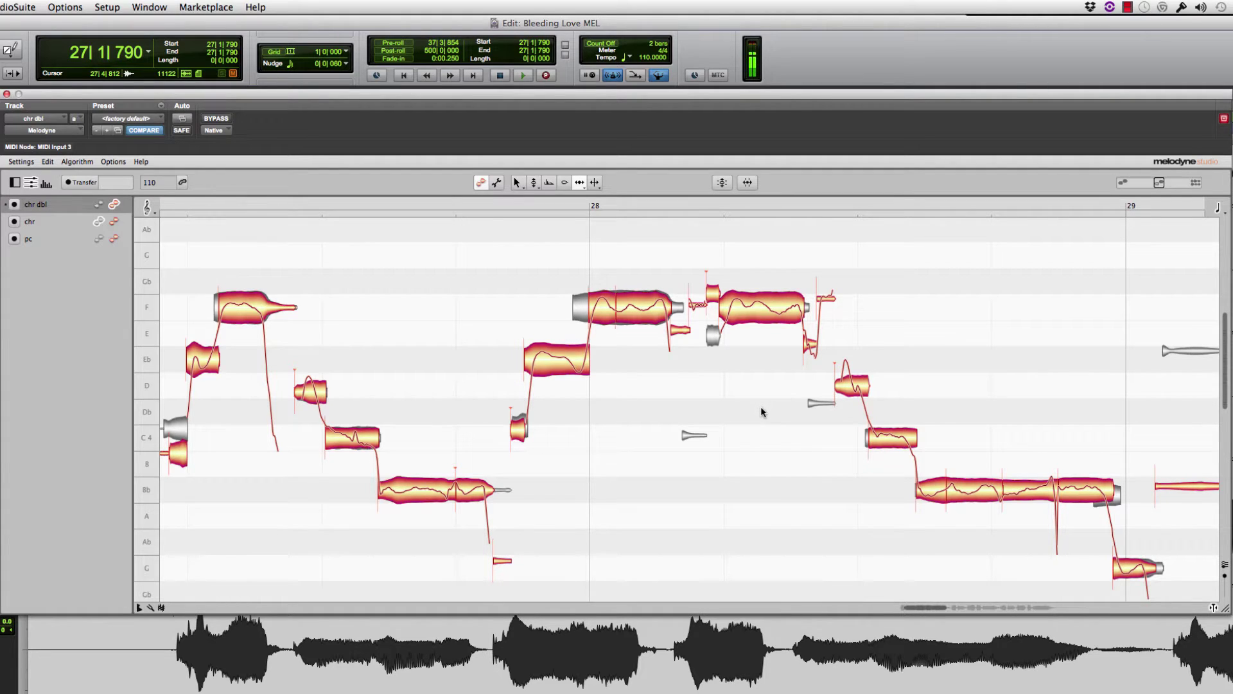
Switch to the Time Tool from the note editor's right-click tool palette.
{"action": "right_click", "coordinate": [760, 403]}
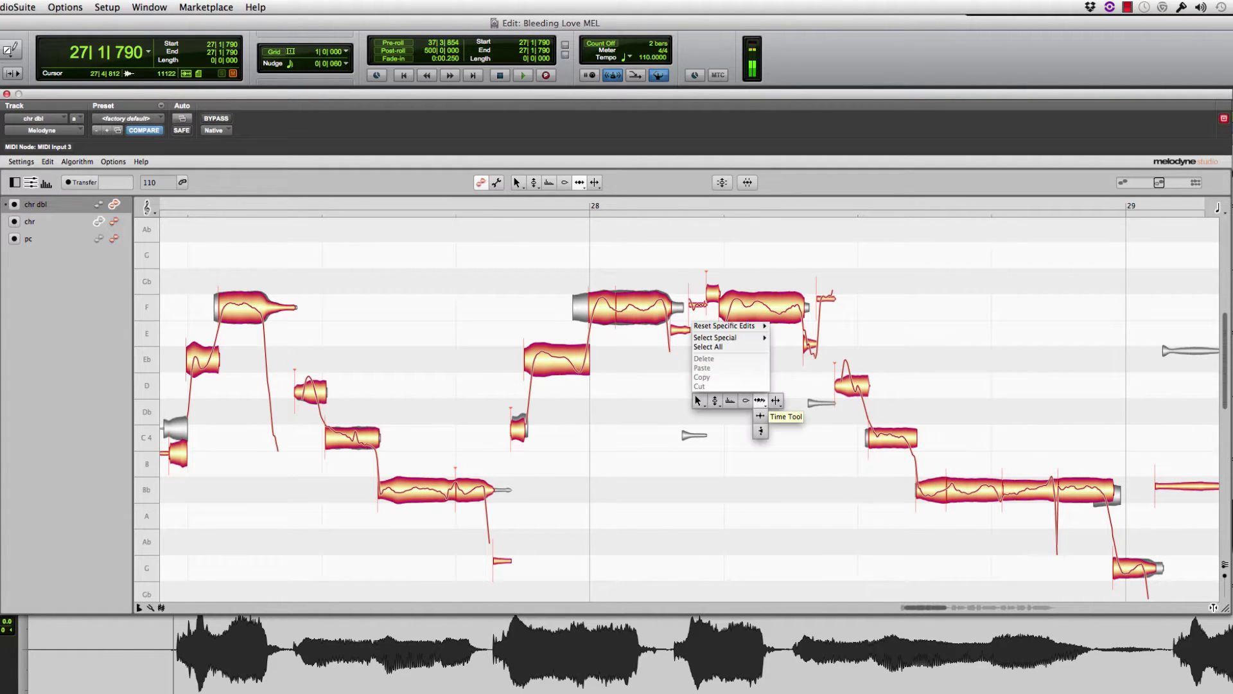
{"action": "left_click", "coordinate": [760, 416]}
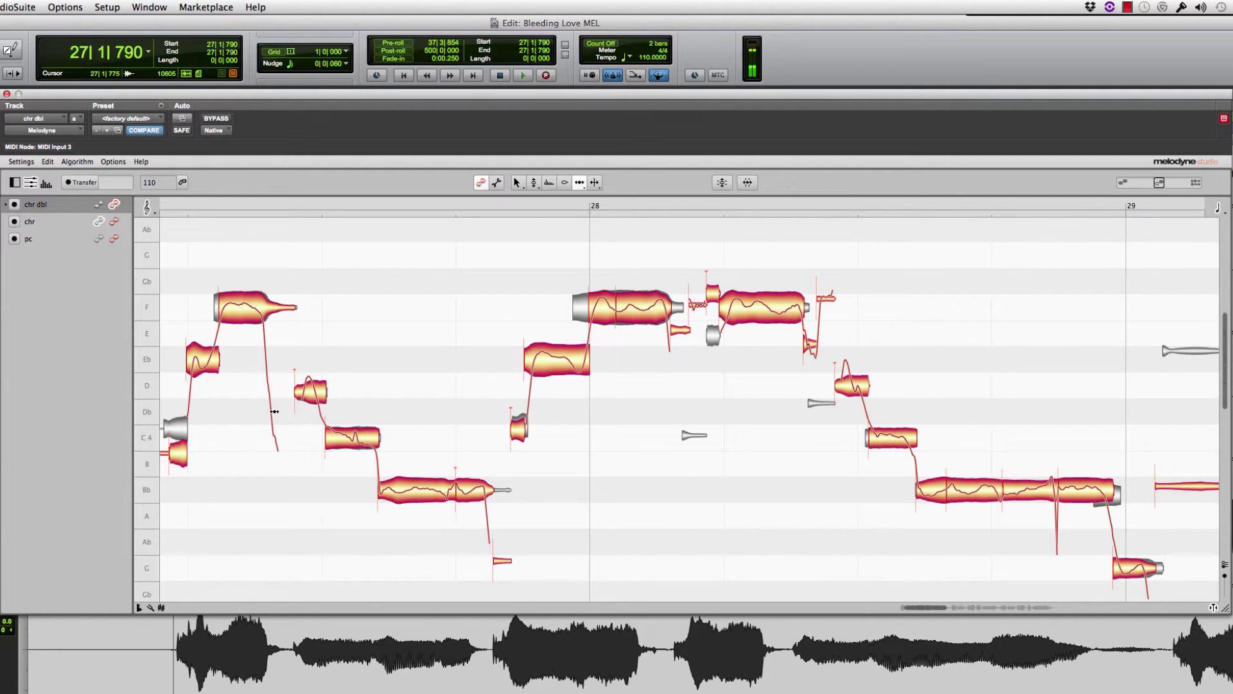
{"action": "left_click", "coordinate": [99, 222]}
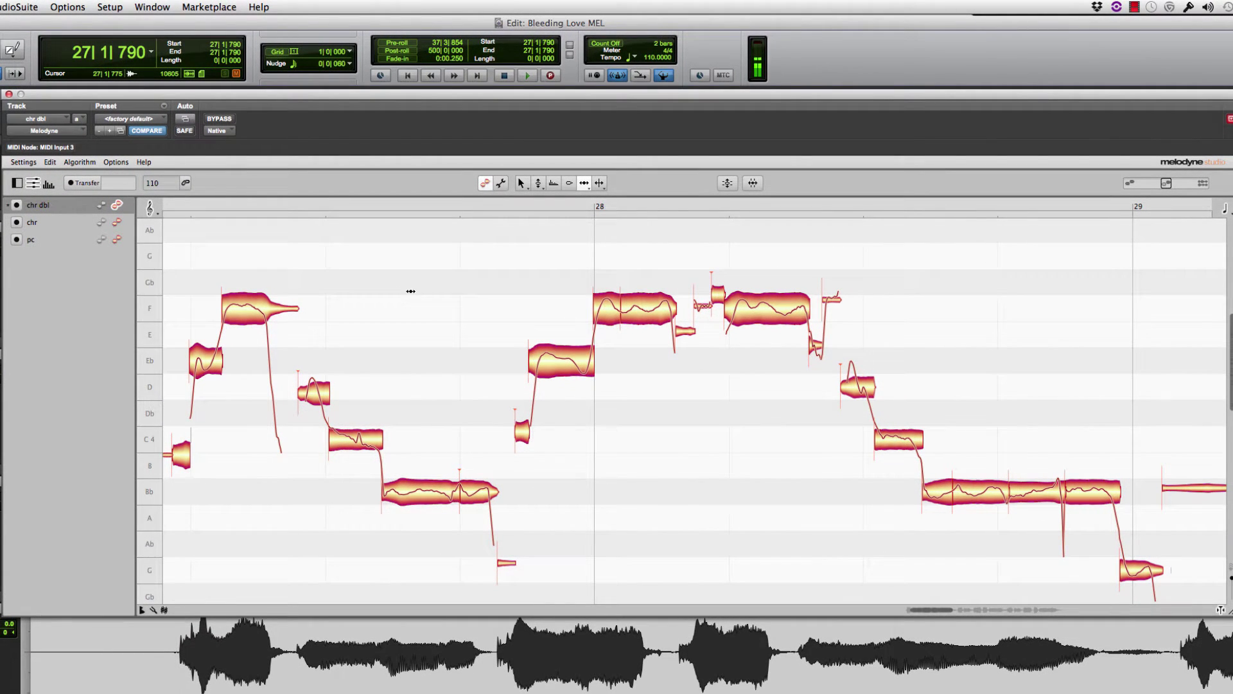
{"action": "key", "text": "space"}
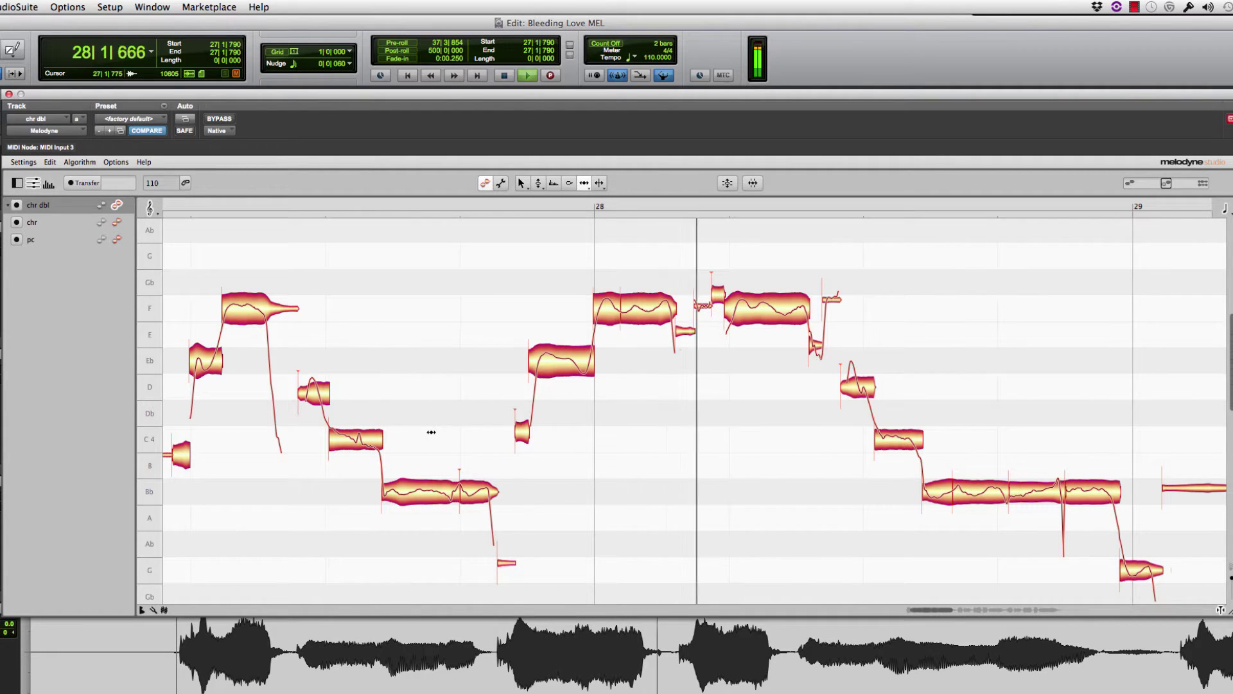
{"action": "key", "text": "space"}
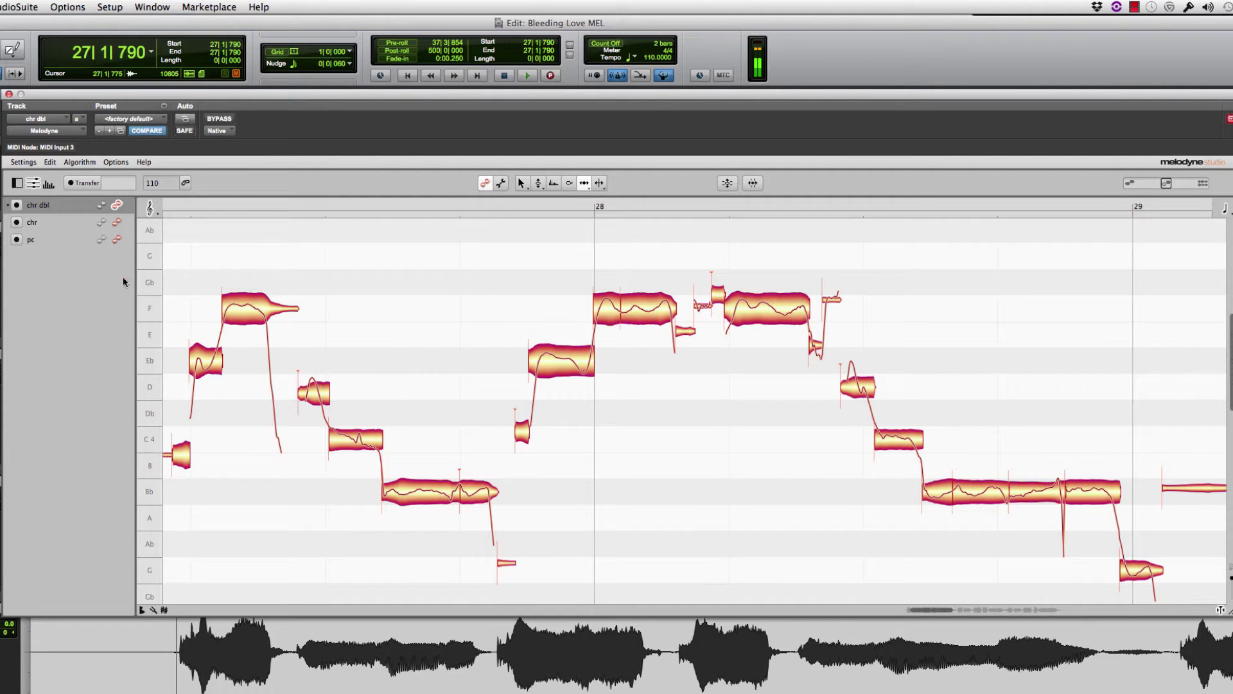
{"action": "left_click", "coordinate": [101, 223]}
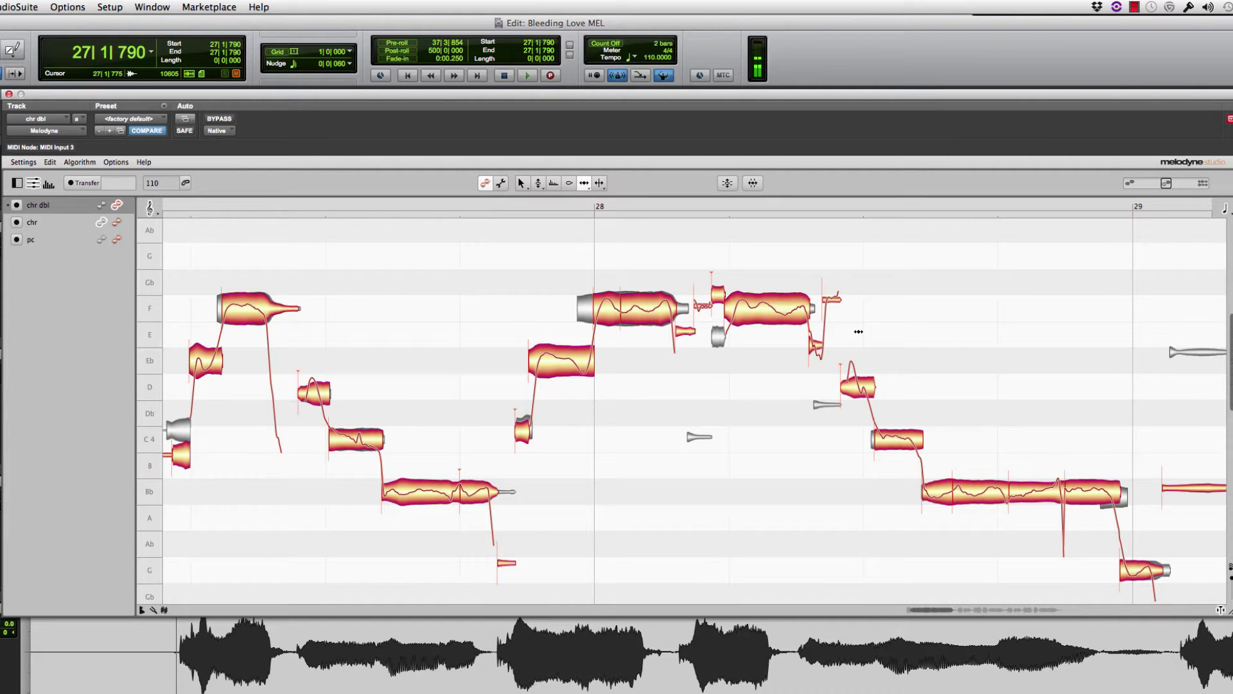
{"action": "right_click", "coordinate": [439, 245]}
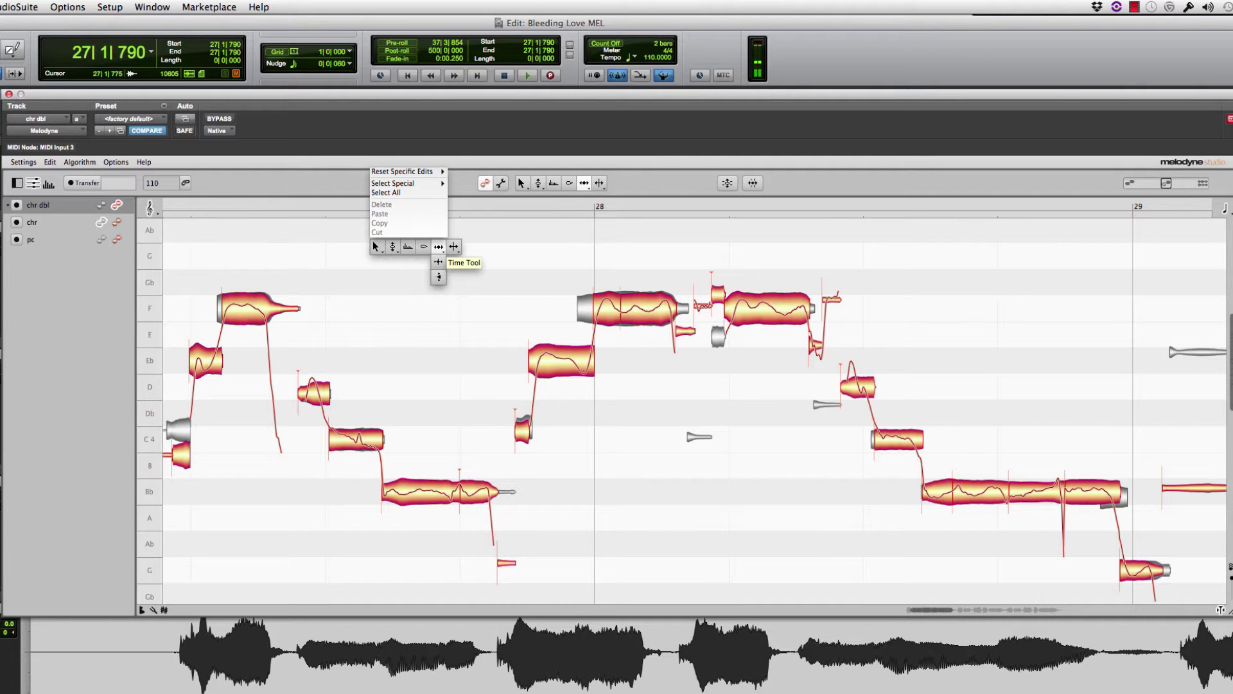
{"action": "left_click", "coordinate": [437, 248]}
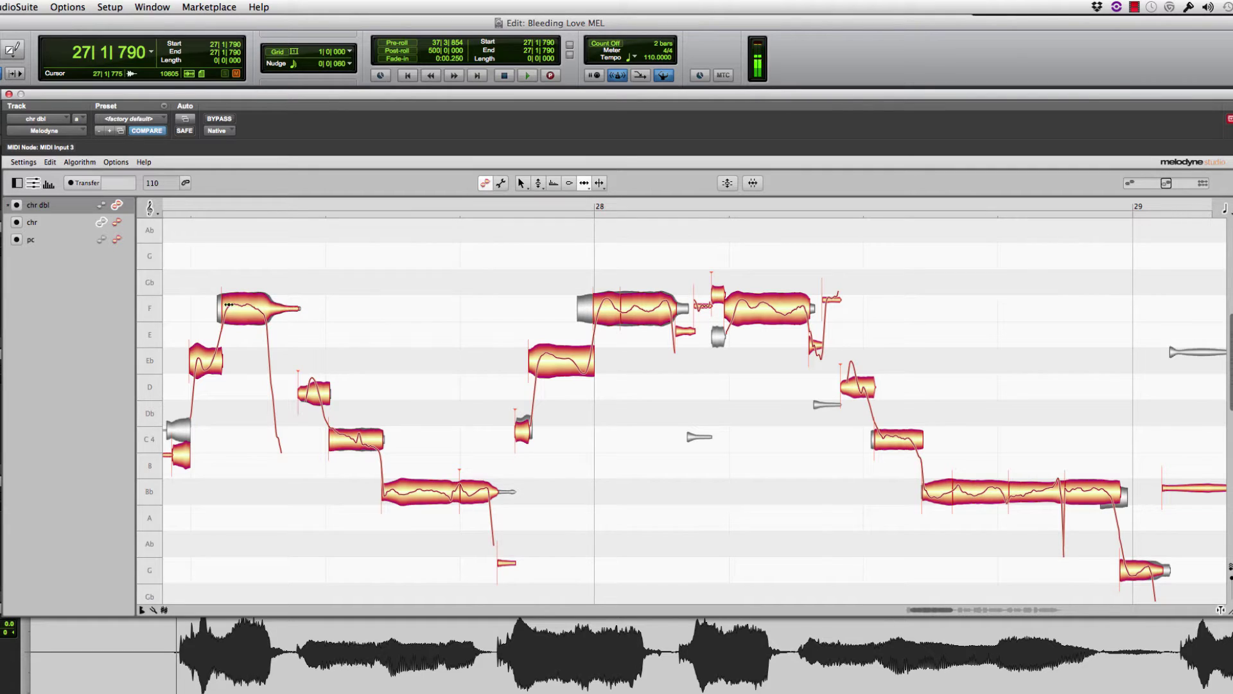
{"action": "mouse_move", "coordinate": [222, 308]}
{"action": "left_mouse_down"}
{"action": "mouse_move", "coordinate": [312, 308]}
{"action": "mouse_move", "coordinate": [222, 308]}
{"action": "left_mouse_up"}
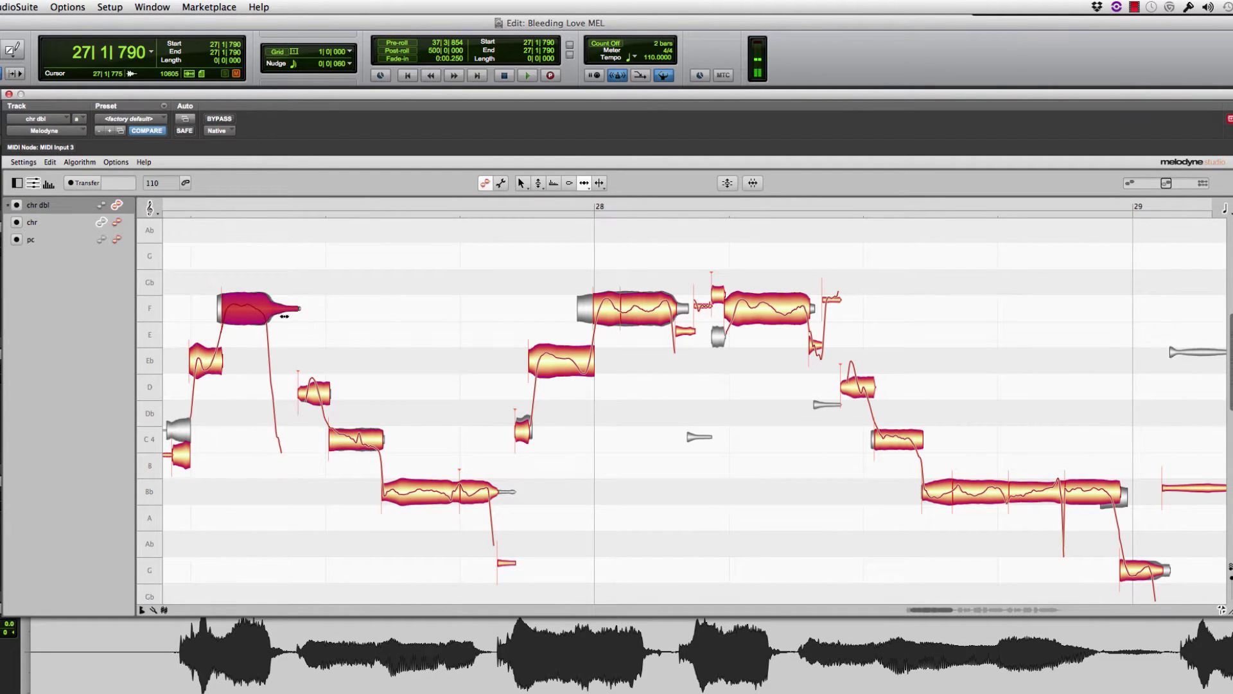
{"action": "mouse_move", "coordinate": [329, 435]}
{"action": "left_mouse_down"}
{"action": "mouse_move", "coordinate": [316, 435]}
{"action": "mouse_move", "coordinate": [334, 436]}
{"action": "left_mouse_up"}
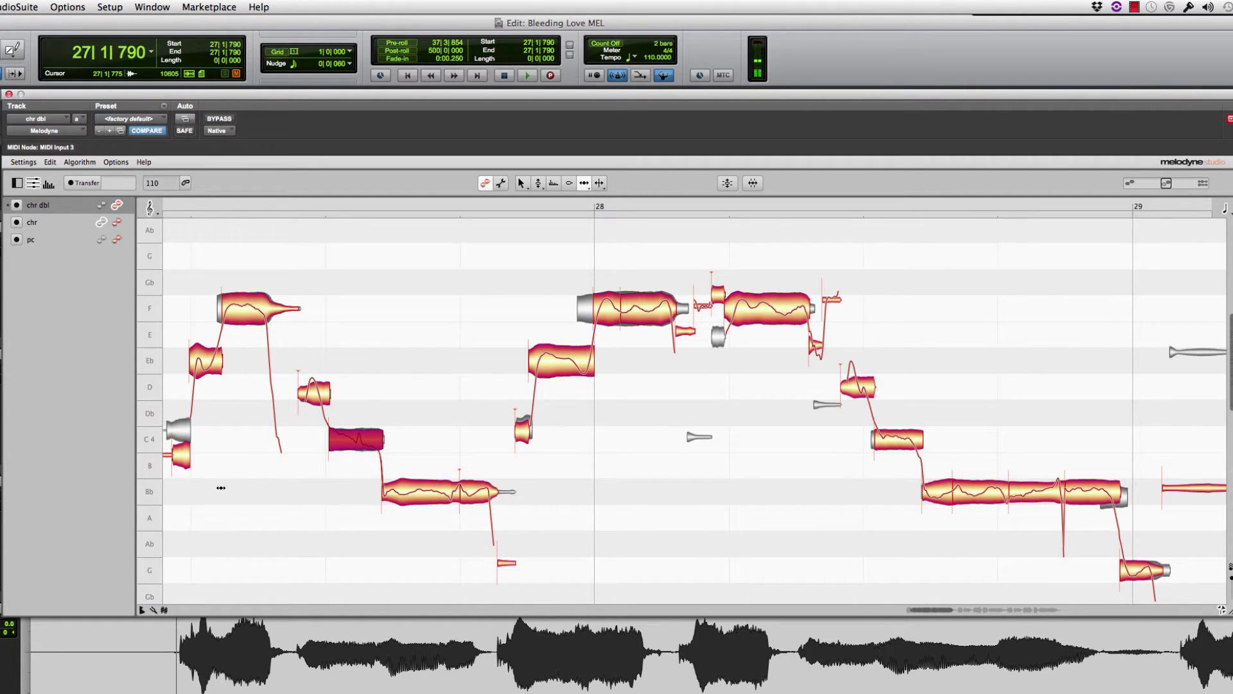
Align the low B start and the first F, C4 and small C note ends with the grey reference.
{"action": "left_click_drag", "start_coordinate": [171, 455], "coordinate": [167, 454]}
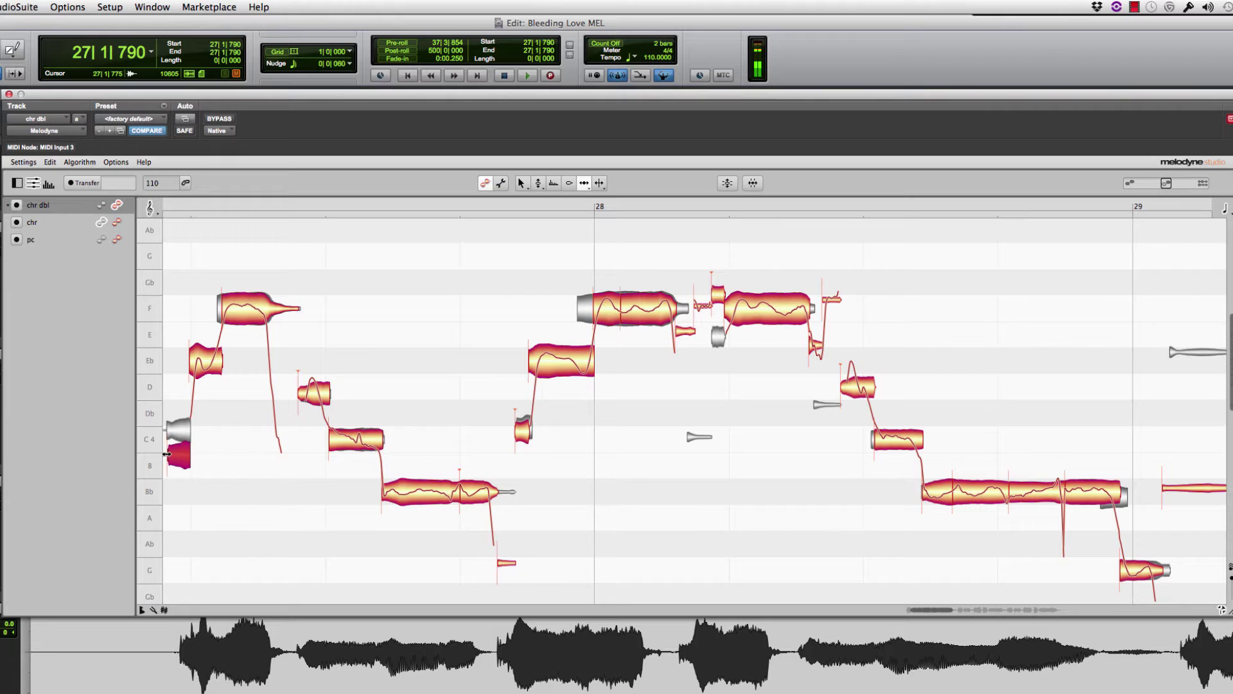
{"action": "left_click", "coordinate": [190, 357]}
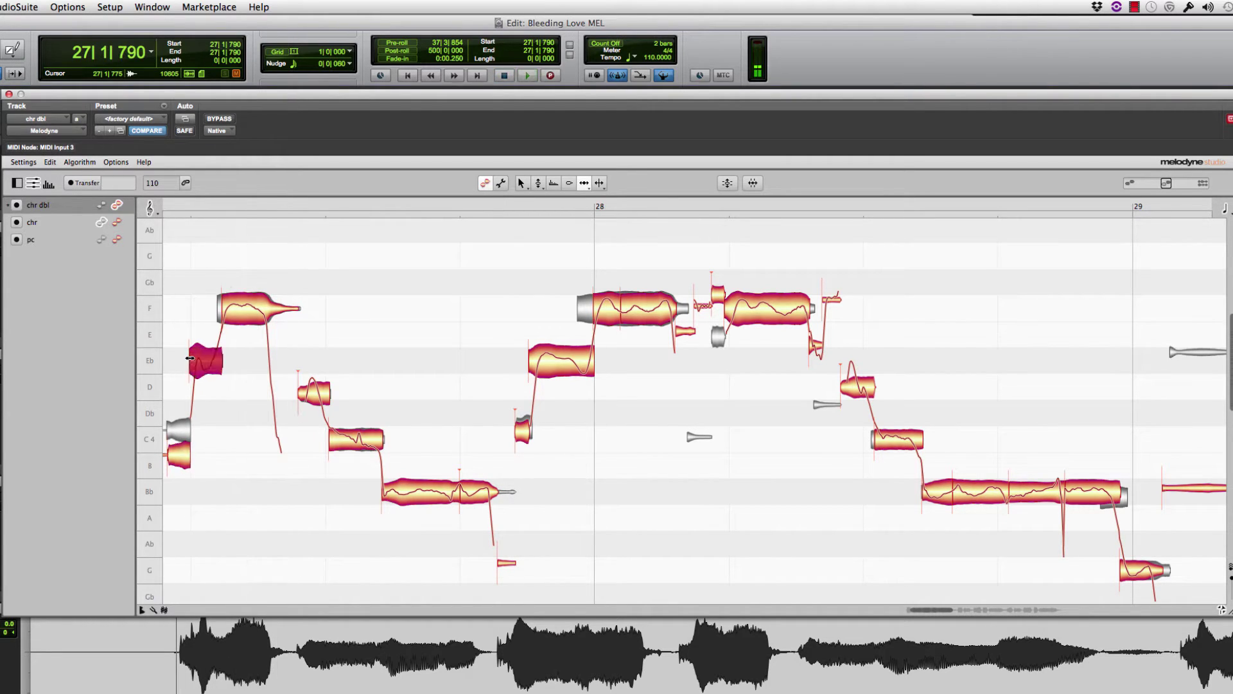
{"action": "left_click", "coordinate": [226, 303]}
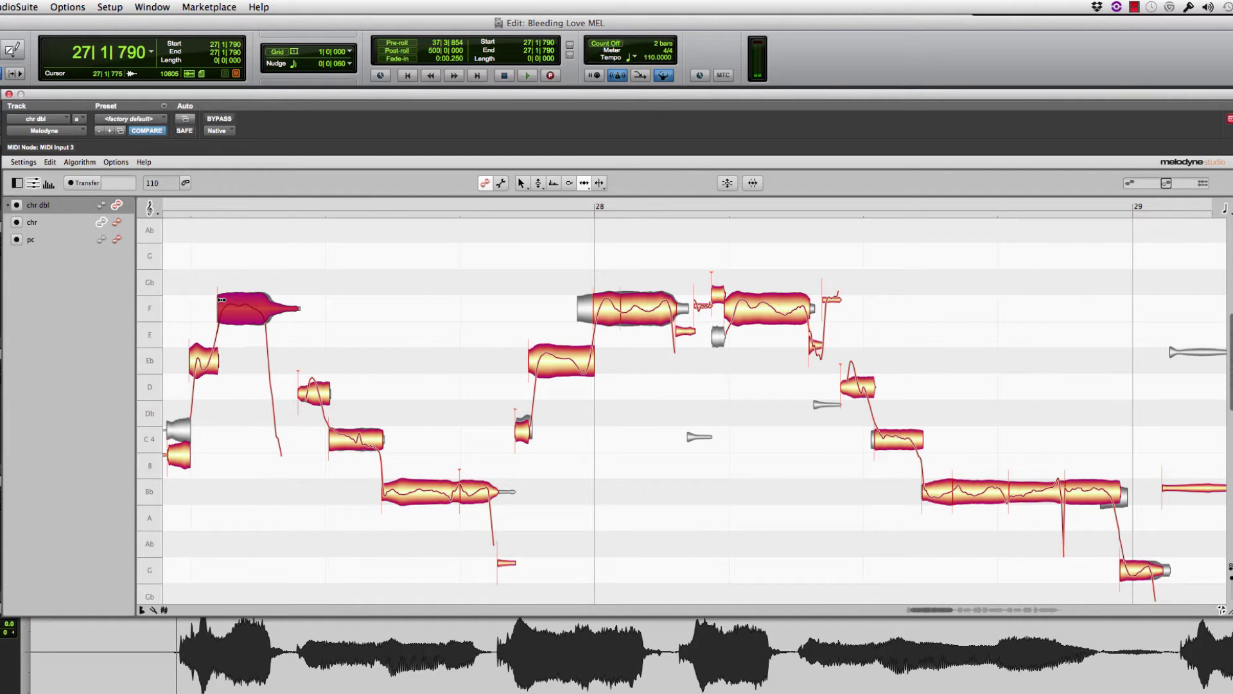
{"action": "left_click_drag", "start_coordinate": [294, 308], "coordinate": [297, 308]}
{"action": "left_click", "coordinate": [332, 445]}
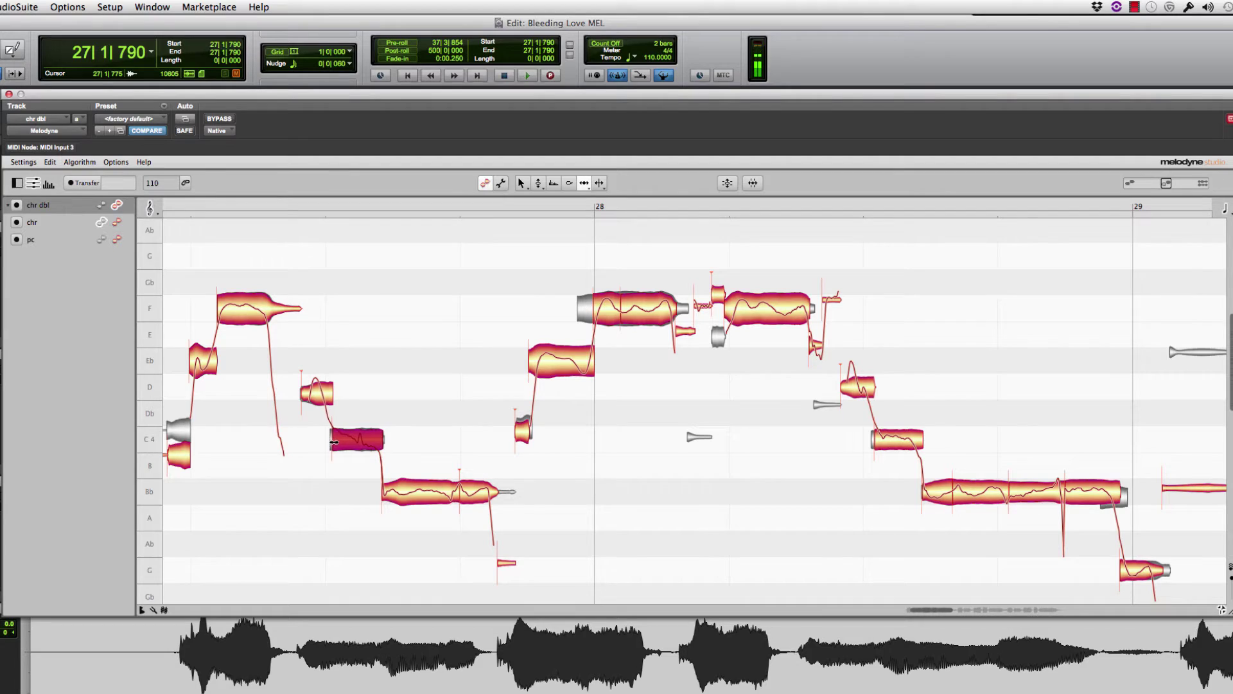
{"action": "left_click", "coordinate": [303, 391]}
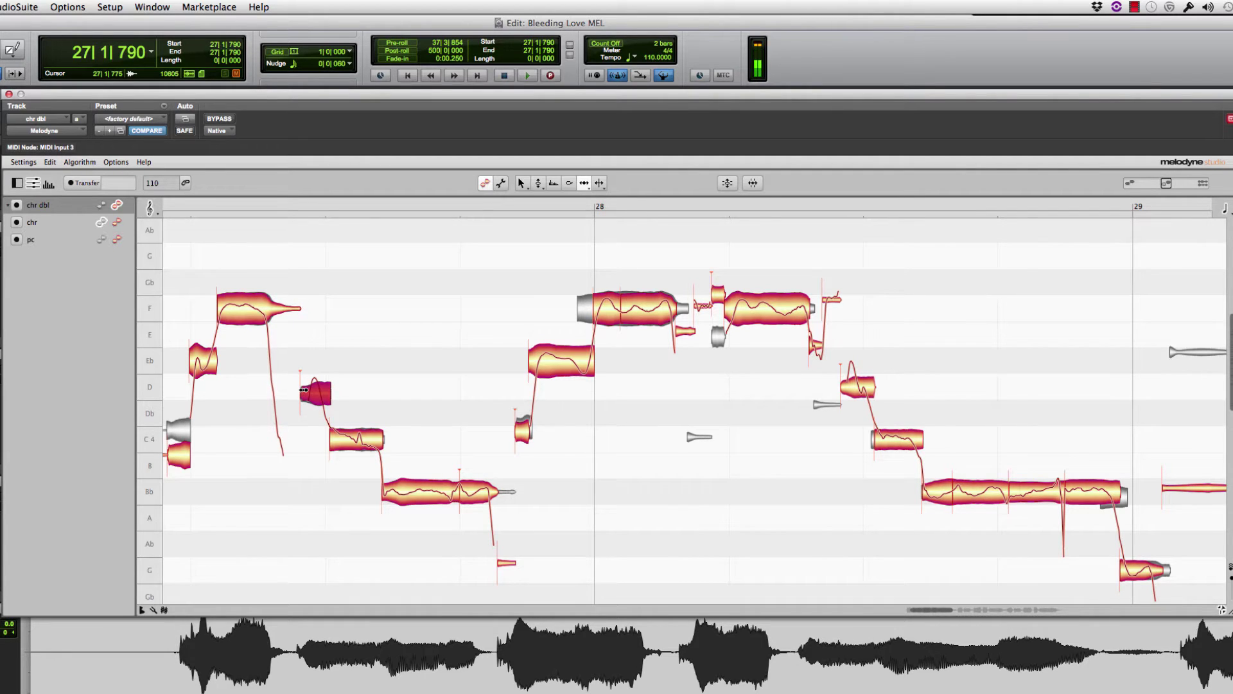
{"action": "left_click_drag", "start_coordinate": [380, 437], "coordinate": [382, 437]}
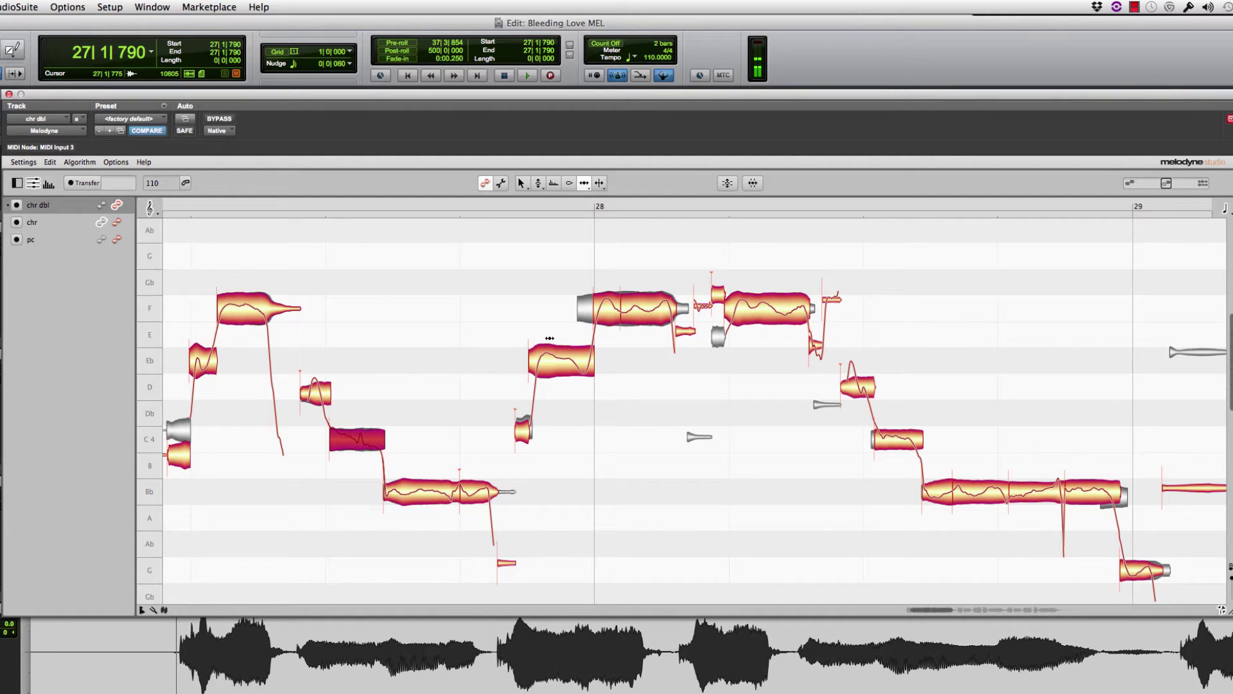
{"action": "left_click_drag", "start_coordinate": [527, 428], "coordinate": [528, 428]}
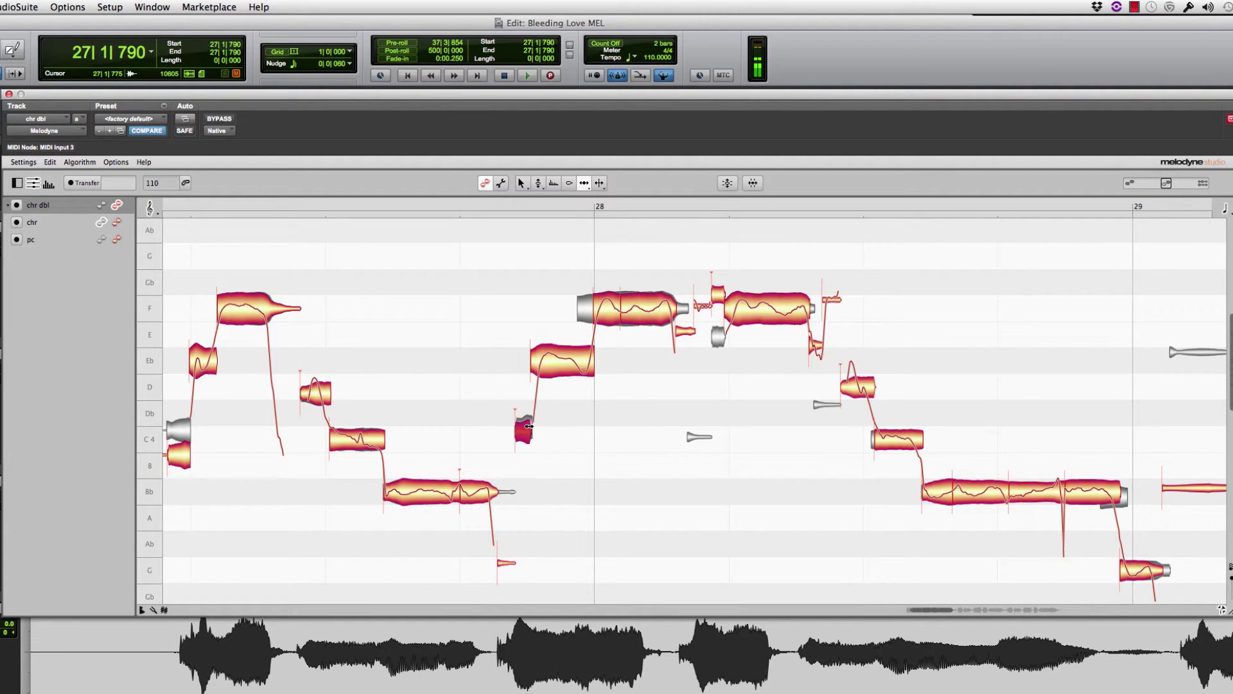
Move the bar 28 F note's start earlier and trim both F notes' edges to the reference.
{"action": "left_click", "coordinate": [596, 306]}
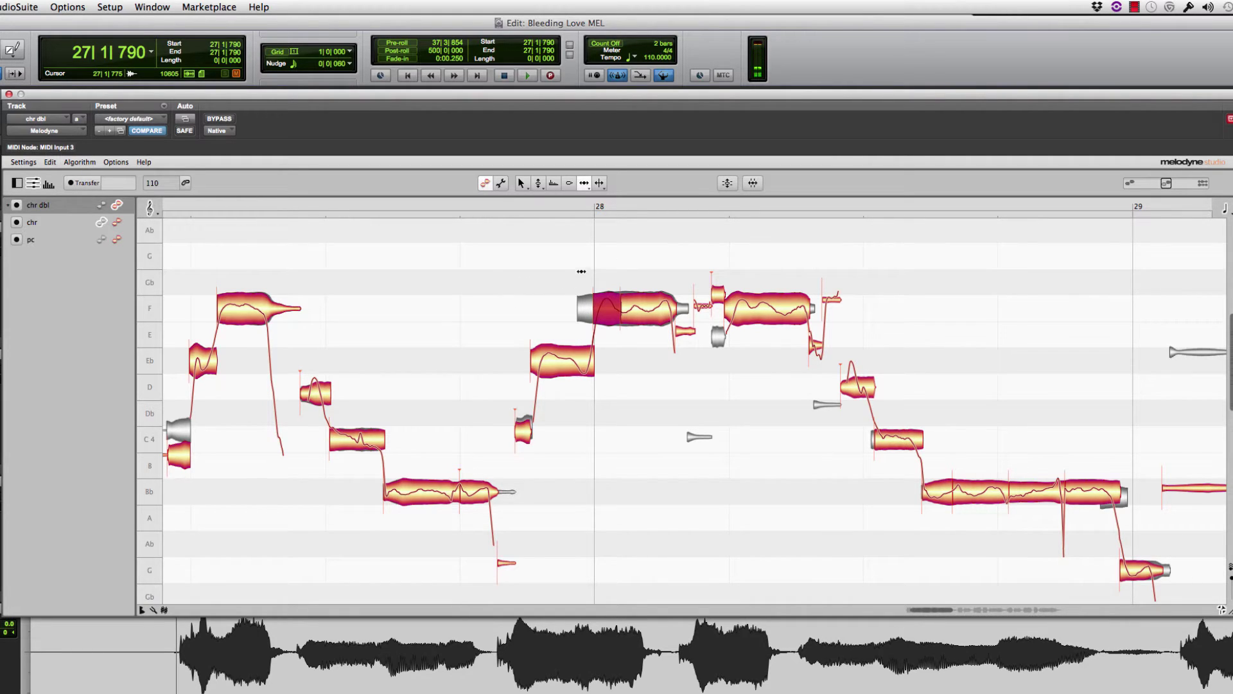
{"action": "left_click", "coordinate": [595, 305]}
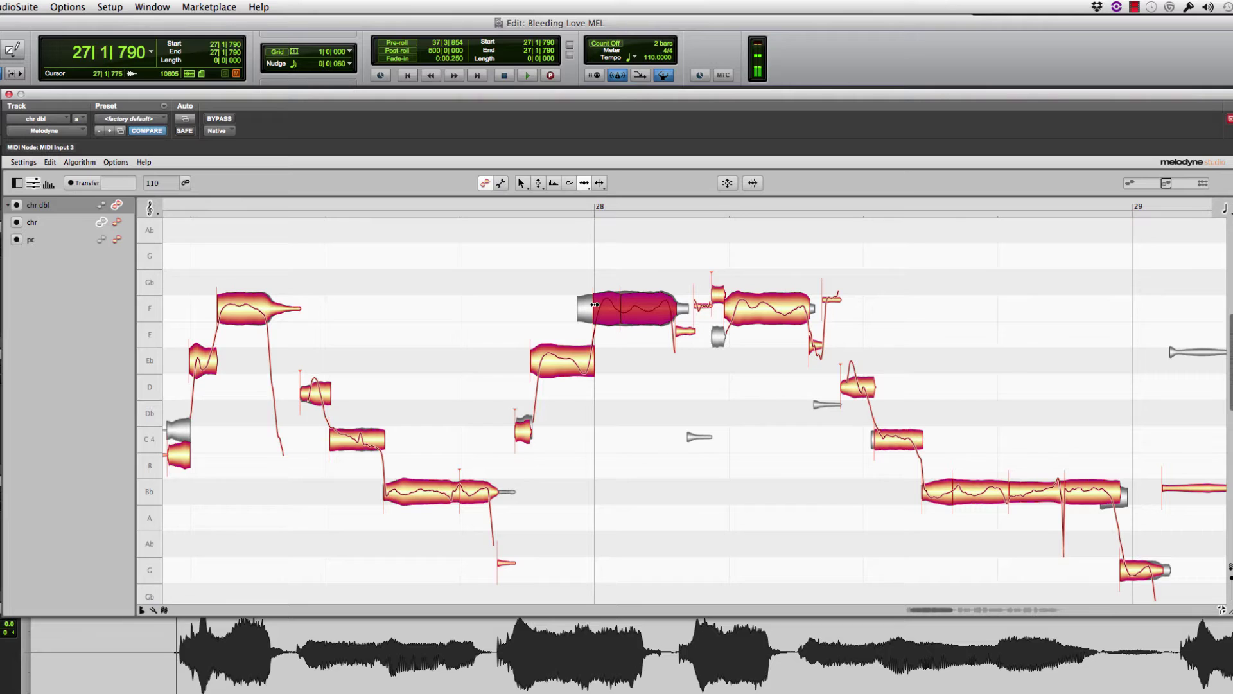
{"action": "left_click_drag", "start_coordinate": [594, 307], "coordinate": [580, 303]}
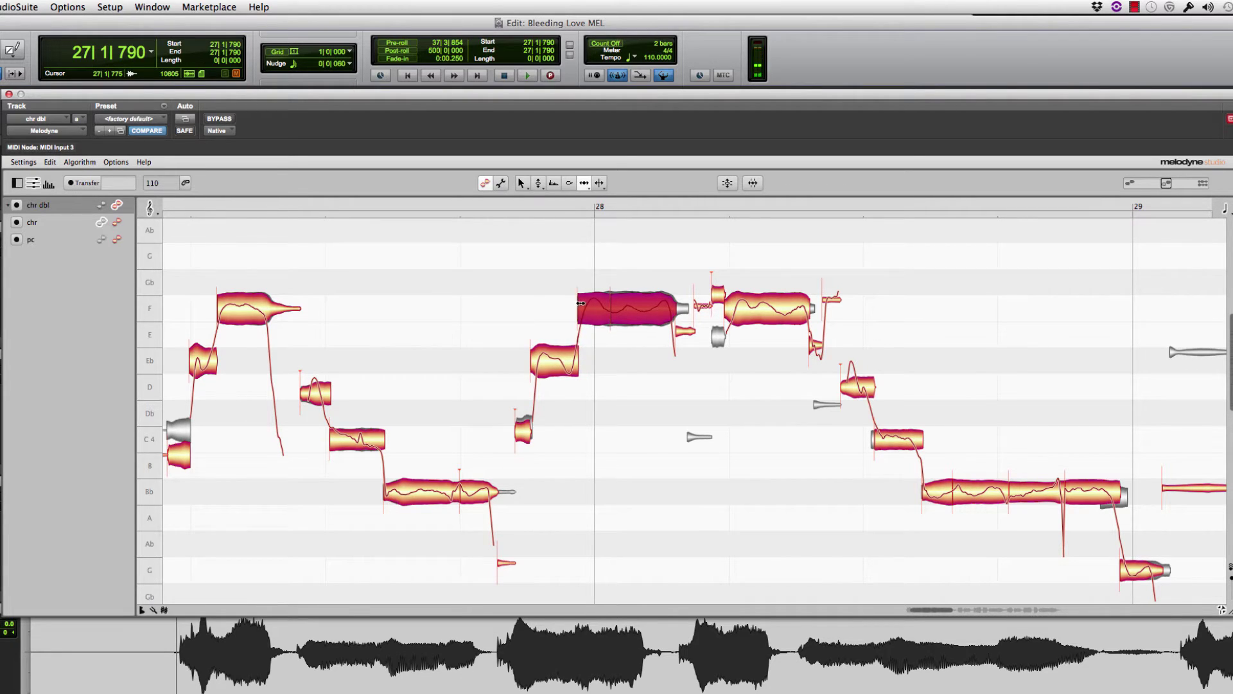
{"action": "left_click", "coordinate": [673, 269]}
{"action": "left_click", "coordinate": [670, 307]}
{"action": "left_click_drag", "start_coordinate": [676, 307], "coordinate": [688, 306]}
{"action": "left_click", "coordinate": [715, 291]}
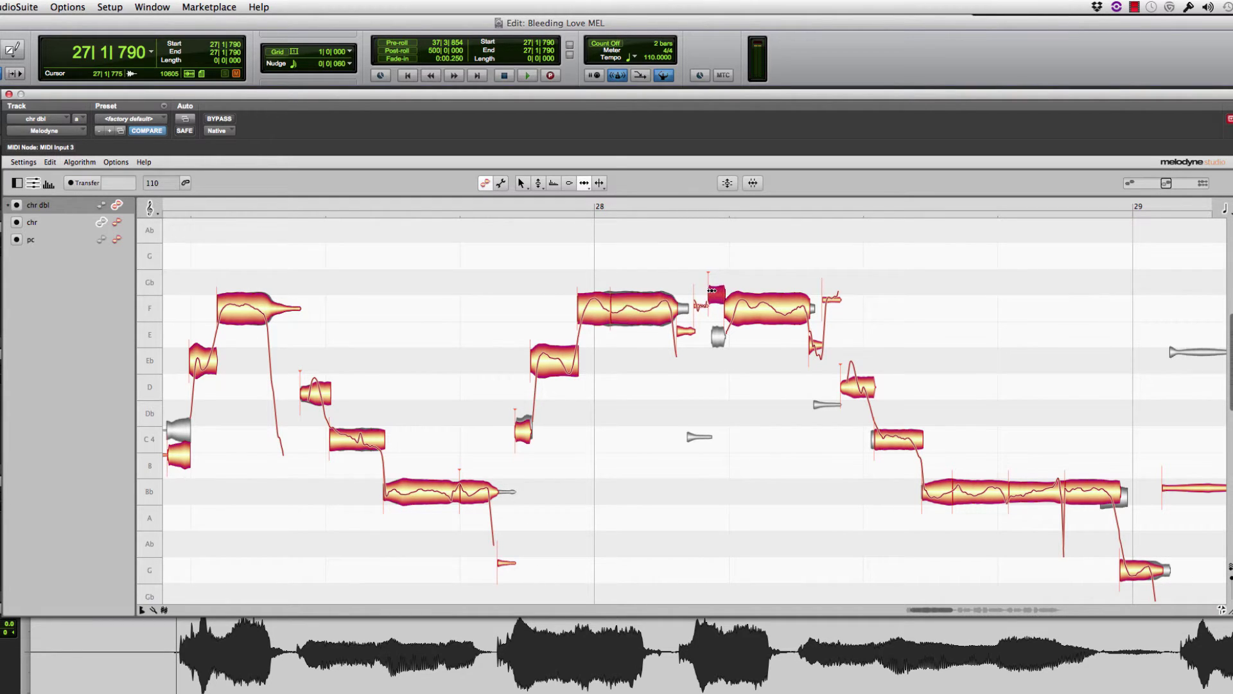
{"action": "left_click", "coordinate": [731, 311]}
{"action": "left_click_drag", "start_coordinate": [731, 310], "coordinate": [728, 310]}
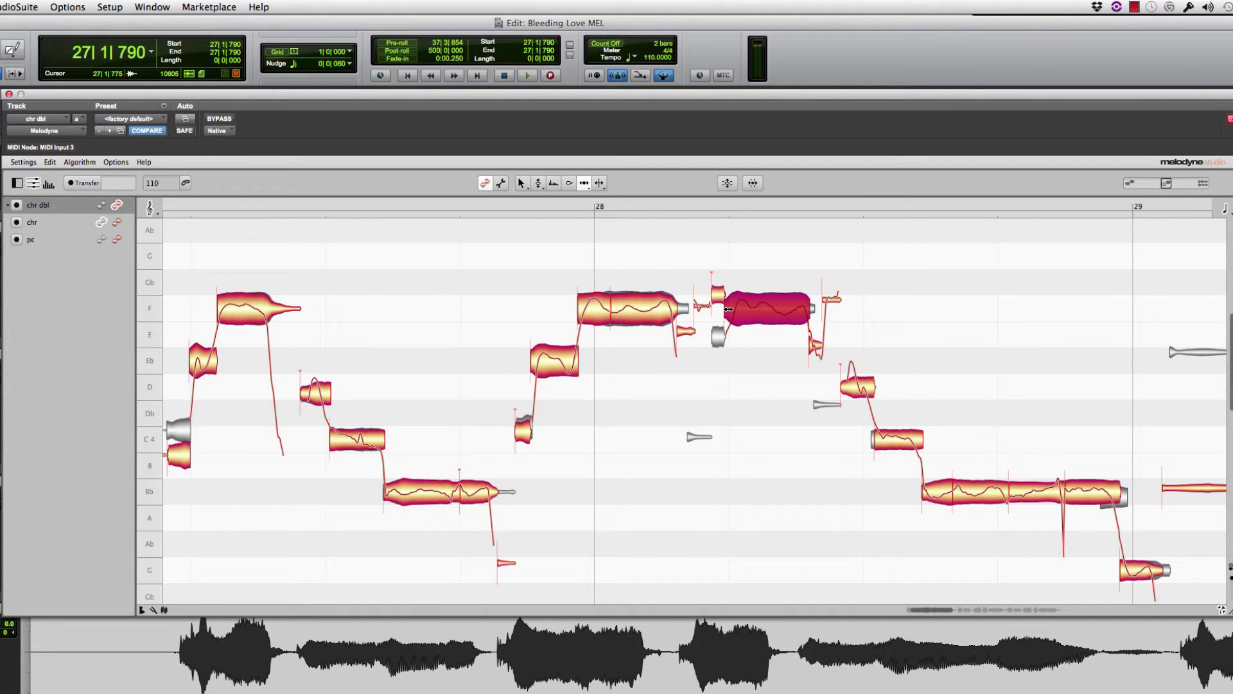
{"action": "mouse_move", "coordinate": [810, 302]}
{"action": "left_mouse_down"}
{"action": "mouse_move", "coordinate": [802, 297]}
{"action": "mouse_move", "coordinate": [814, 300]}
{"action": "left_mouse_up"}
Fit the C4, last Bb and low G note edges to the reference, then bypass Melodyne.
{"action": "left_click", "coordinate": [853, 388]}
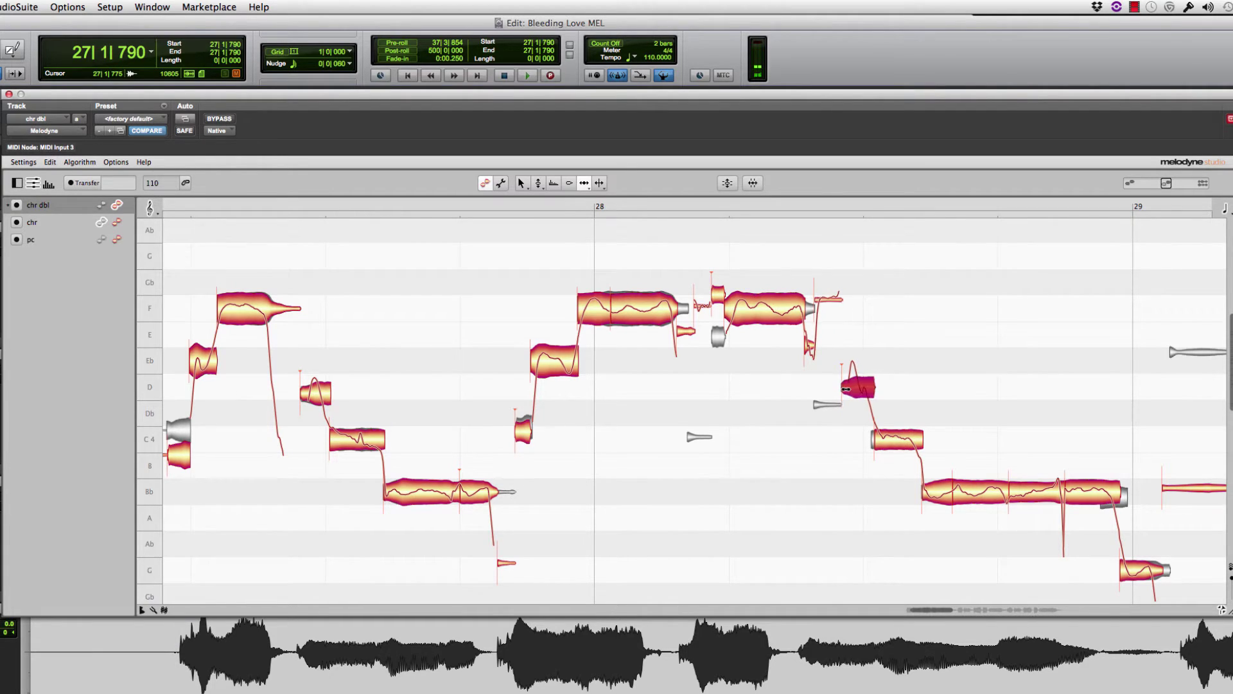
{"action": "left_click_drag", "start_coordinate": [868, 444], "coordinate": [871, 444]}
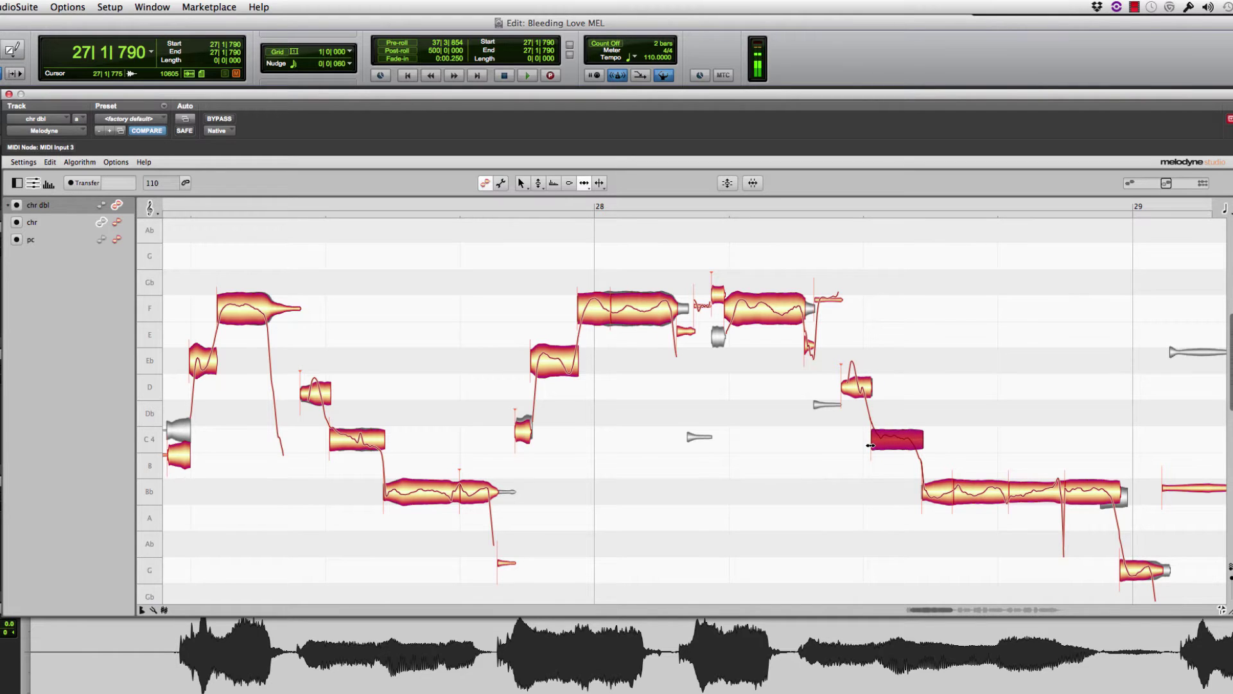
{"action": "left_click_drag", "start_coordinate": [920, 436], "coordinate": [921, 437]}
{"action": "left_click_drag", "start_coordinate": [1118, 489], "coordinate": [1125, 488]}
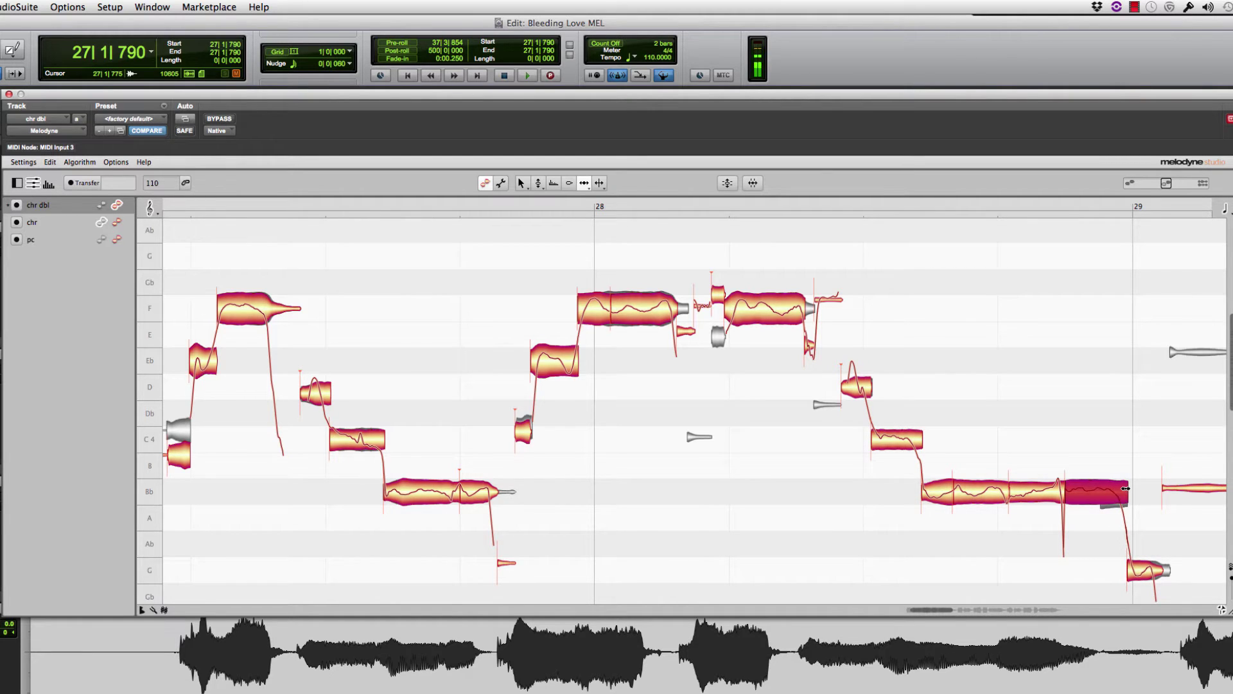
{"action": "left_click", "coordinate": [1135, 569]}
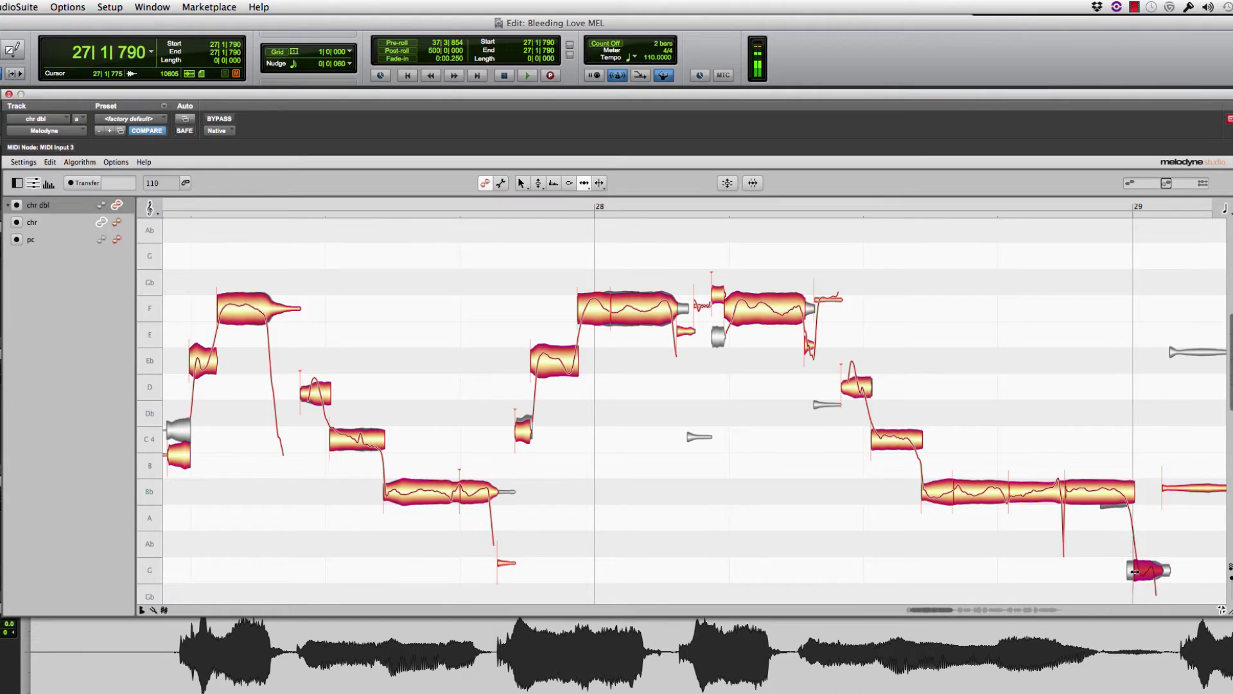
{"action": "left_click_drag", "start_coordinate": [1161, 565], "coordinate": [1167, 565]}
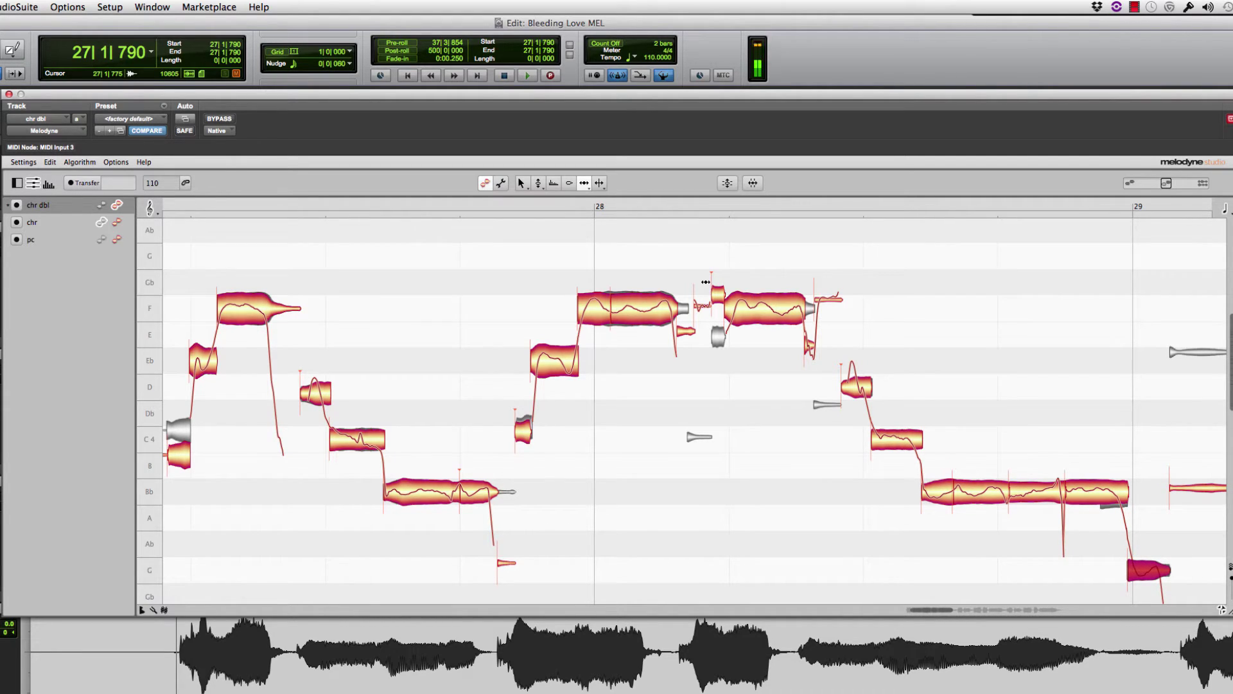
{"action": "left_click", "coordinate": [224, 121]}
Play the chorus double bypassed, then re-enable Melodyne and play the tuned, timed version.
{"action": "key", "text": "space"}
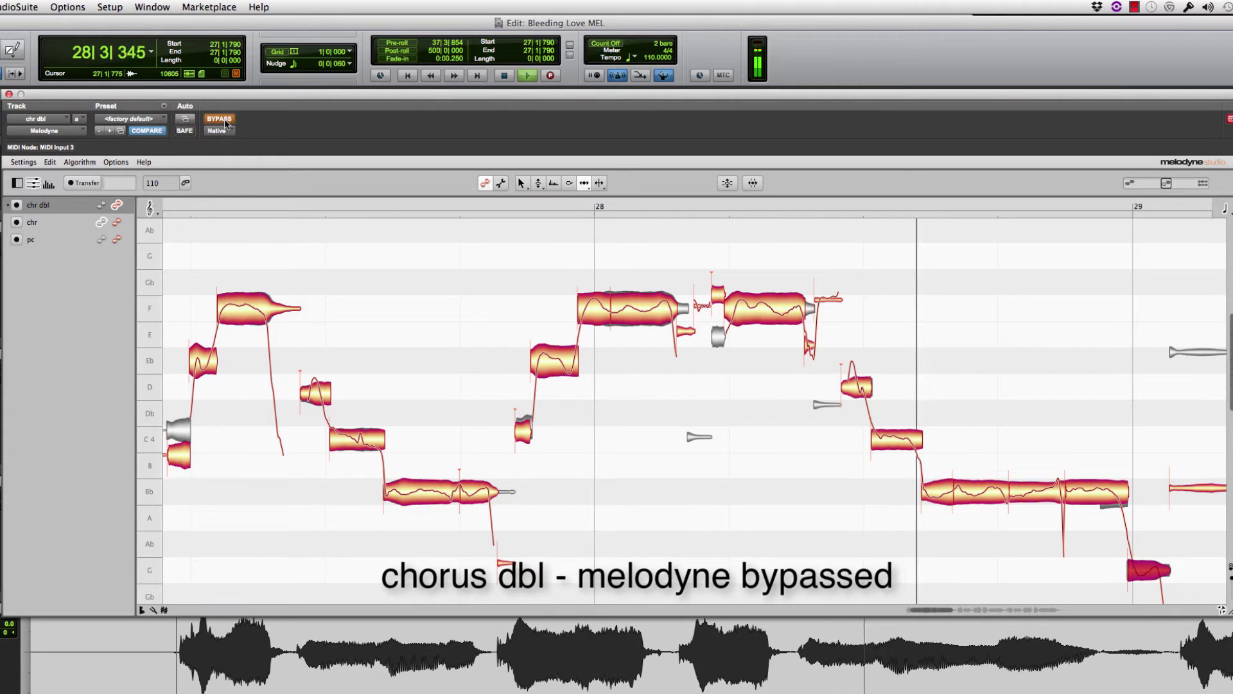
{"action": "key", "text": "space"}
{"action": "left_click", "coordinate": [225, 120]}
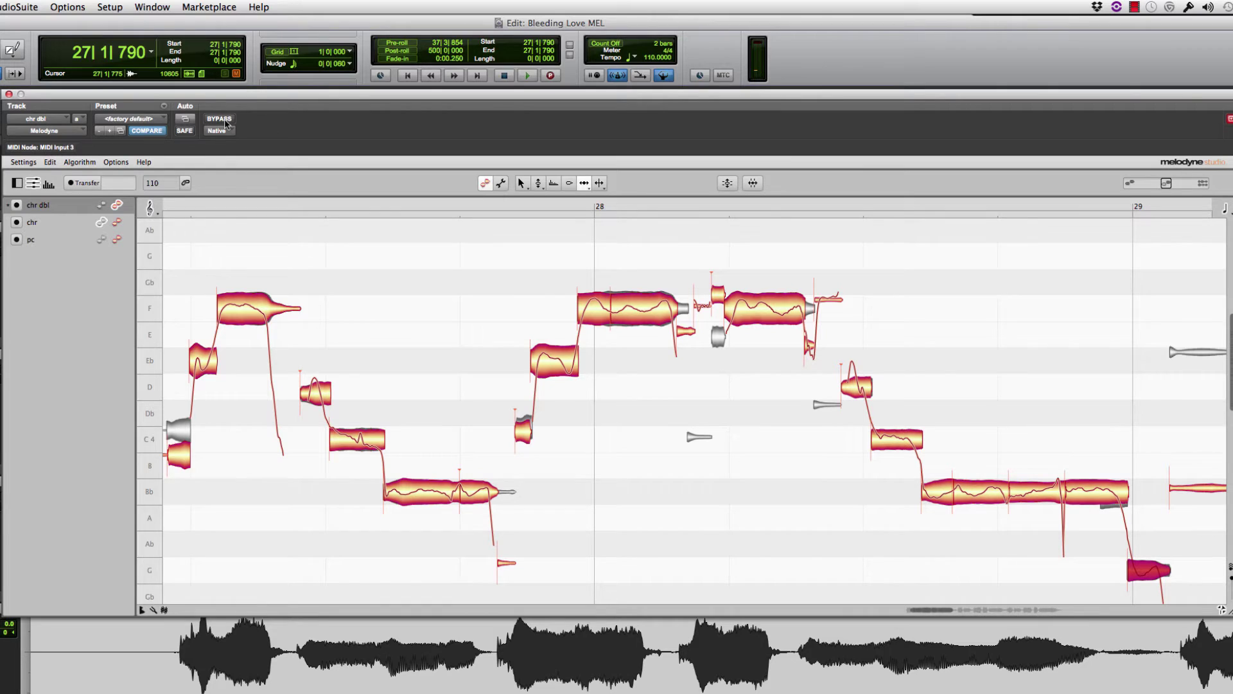
{"action": "key", "text": "space"}
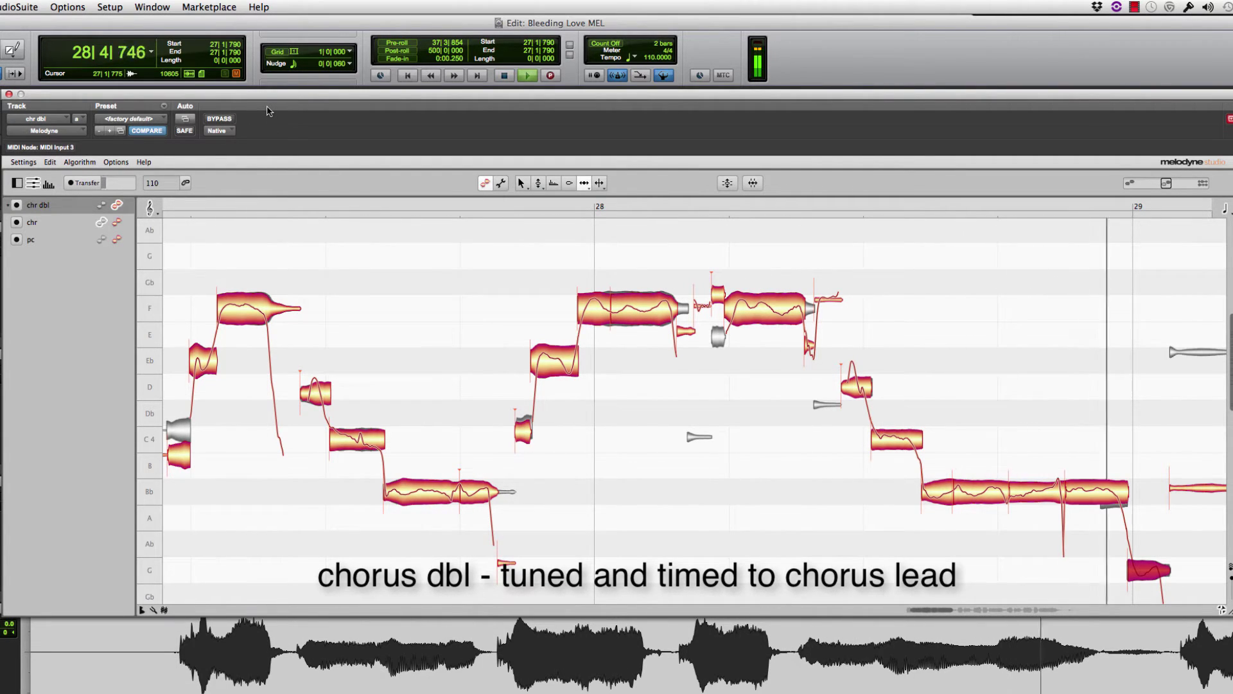
{"action": "key", "text": "space"}
{"action": "key", "text": "space"}
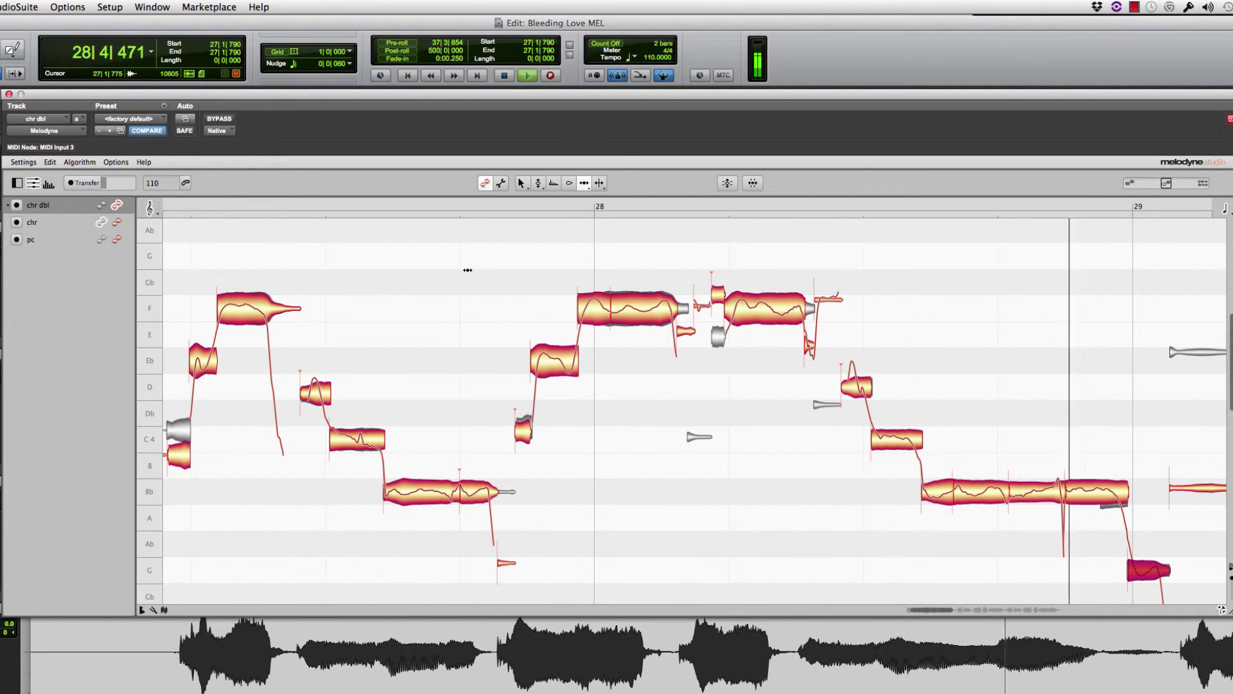
{"action": "key", "text": "space"}
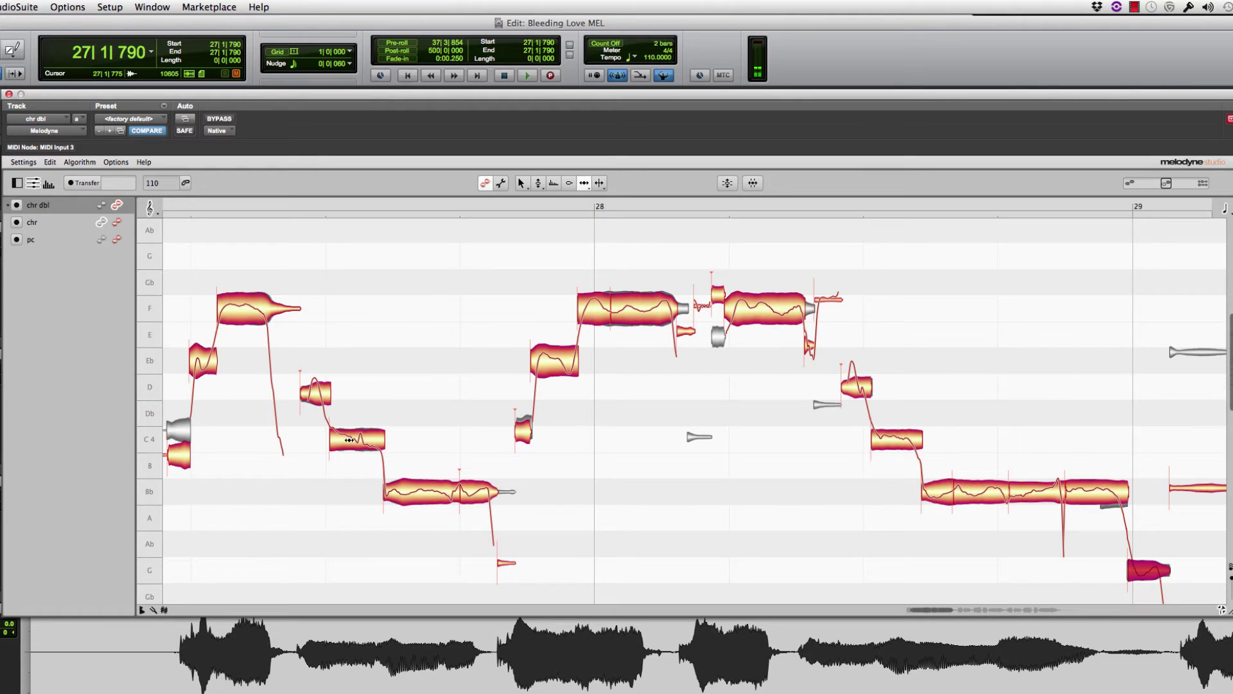
Play the passage from bar 27 and move the long Bb note's split earlier.
{"action": "left_click", "coordinate": [177, 639]}
{"action": "key", "text": "space"}
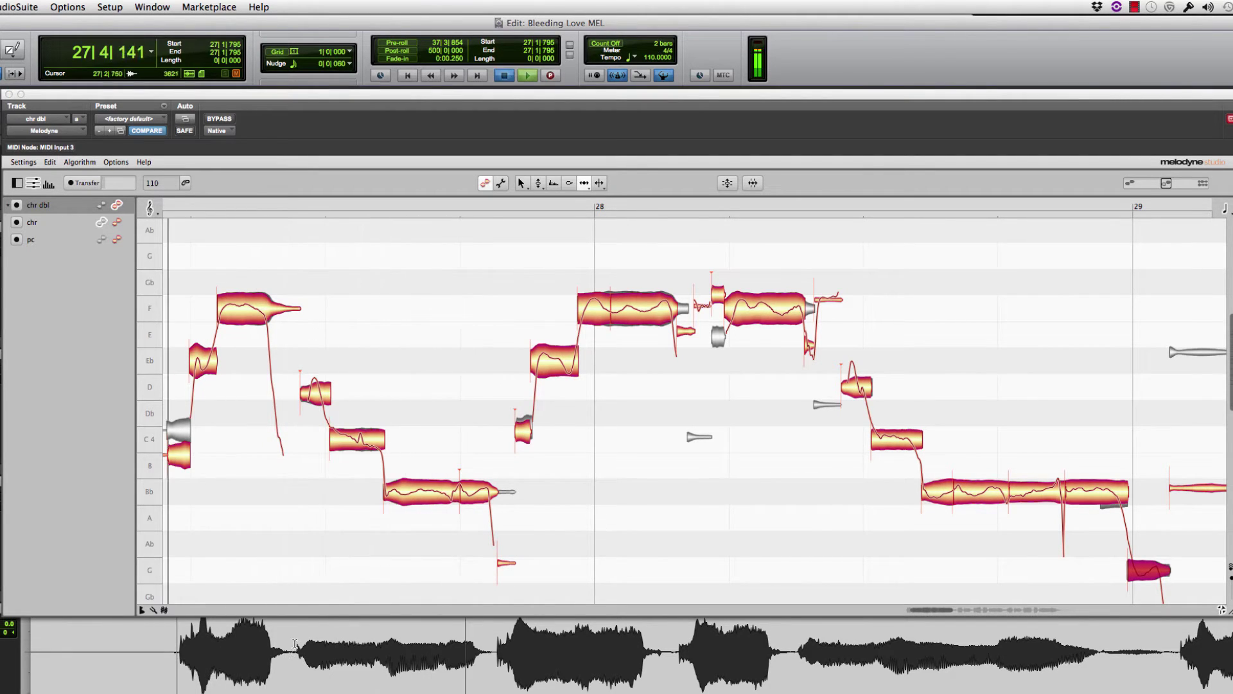
{"action": "key", "text": "space"}
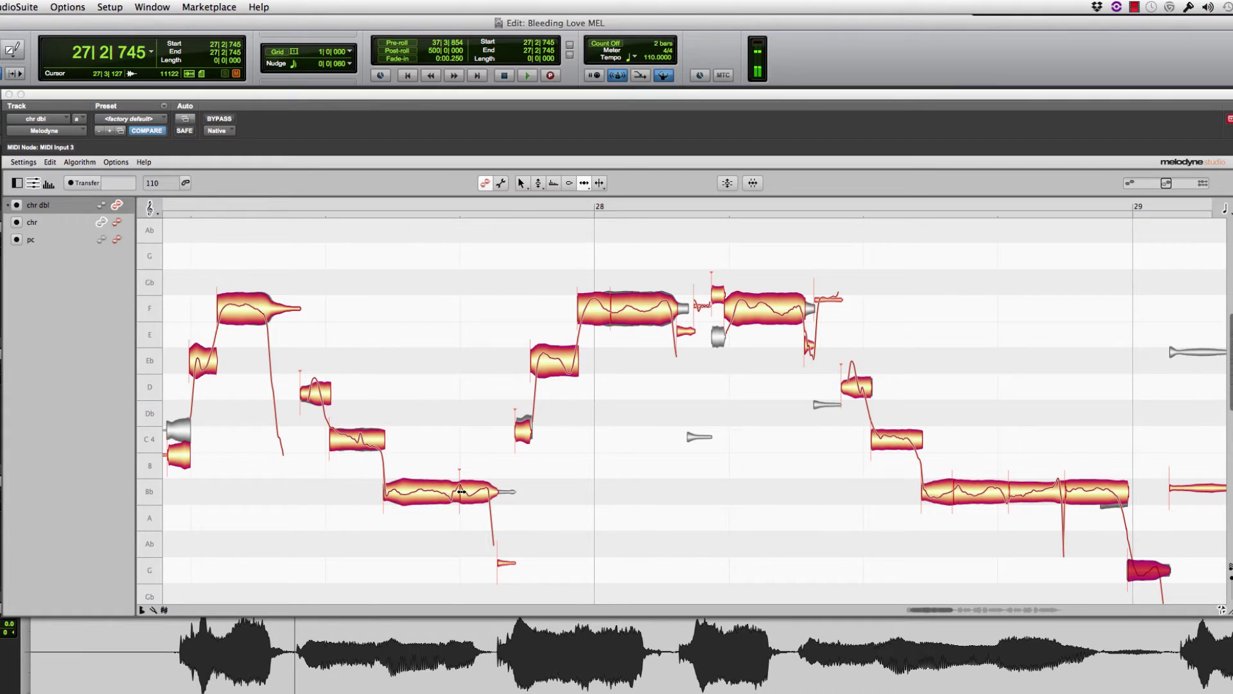
{"action": "left_click_drag", "start_coordinate": [461, 491], "coordinate": [456, 492]}
{"action": "key", "text": "space"}
{"action": "key", "text": "space"}
{"action": "left_click_drag", "start_coordinate": [456, 492], "coordinate": [454, 495]}
{"action": "key", "text": "space"}
{"action": "key", "text": "space"}
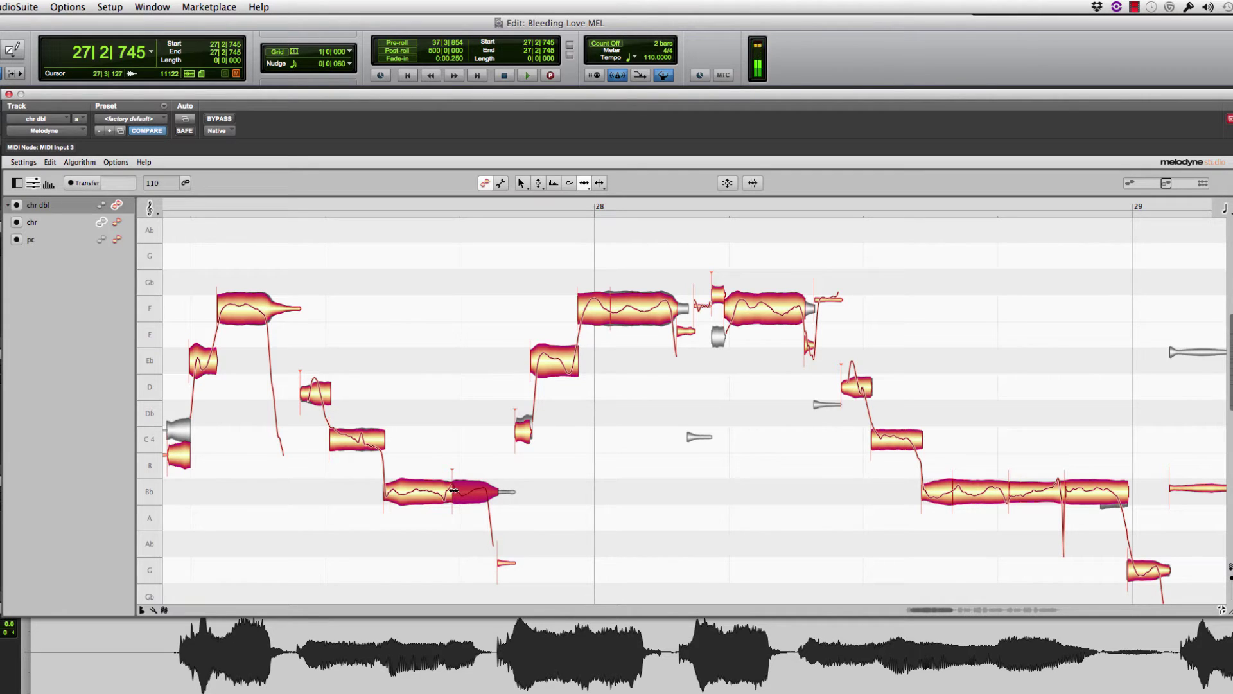
Fine-tune the second Bb part's start while auditioning, then toggle Edit Notes off and on.
{"action": "left_click_drag", "start_coordinate": [449, 491], "coordinate": [443, 487]}
{"action": "key", "text": "space"}
{"action": "left_click_drag", "start_coordinate": [440, 492], "coordinate": [450, 493]}
{"action": "key", "text": "space"}
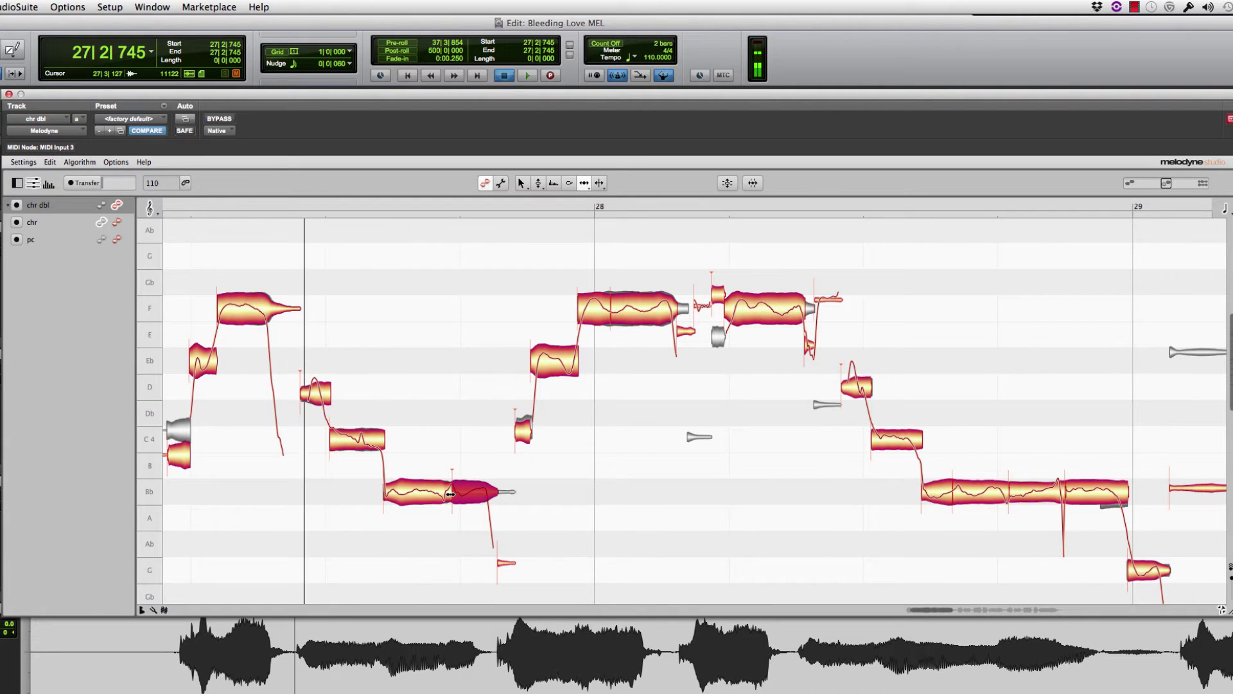
{"action": "key", "text": "space"}
{"action": "left_click_drag", "start_coordinate": [449, 493], "coordinate": [466, 493]}
{"action": "key", "text": "space"}
{"action": "key", "text": "space"}
{"action": "key", "text": "space"}
{"action": "key", "text": "space"}
{"action": "key", "text": "space"}
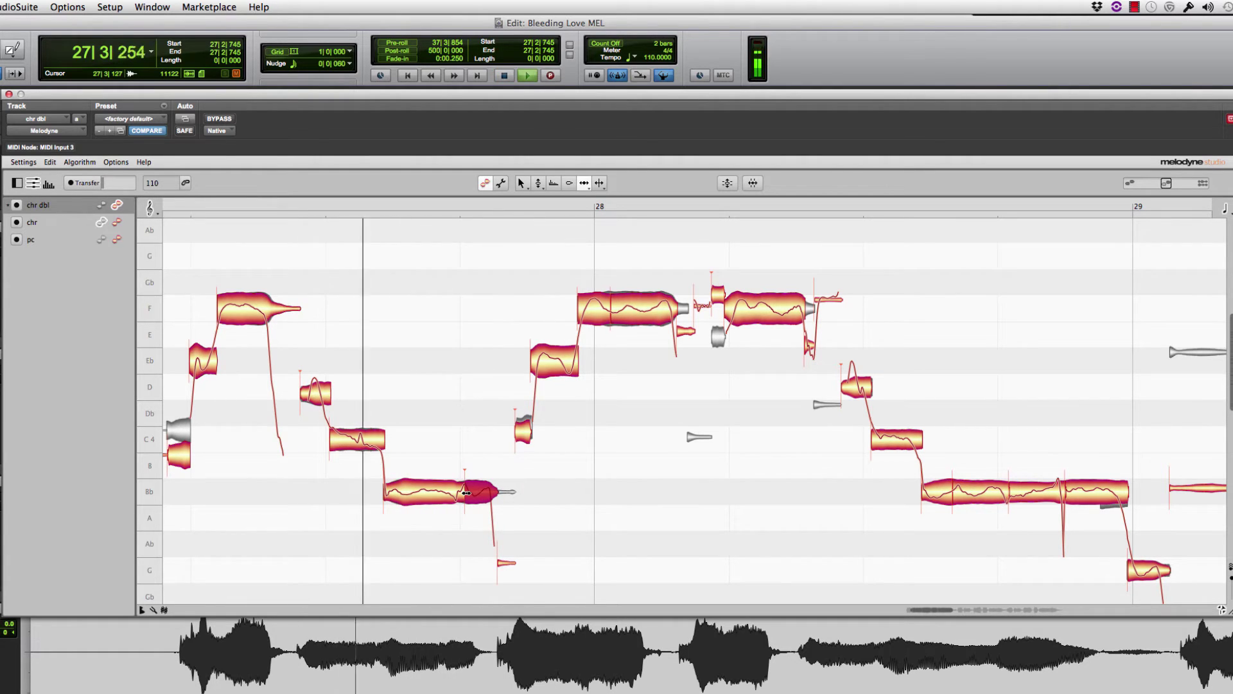
{"action": "key", "text": "space"}
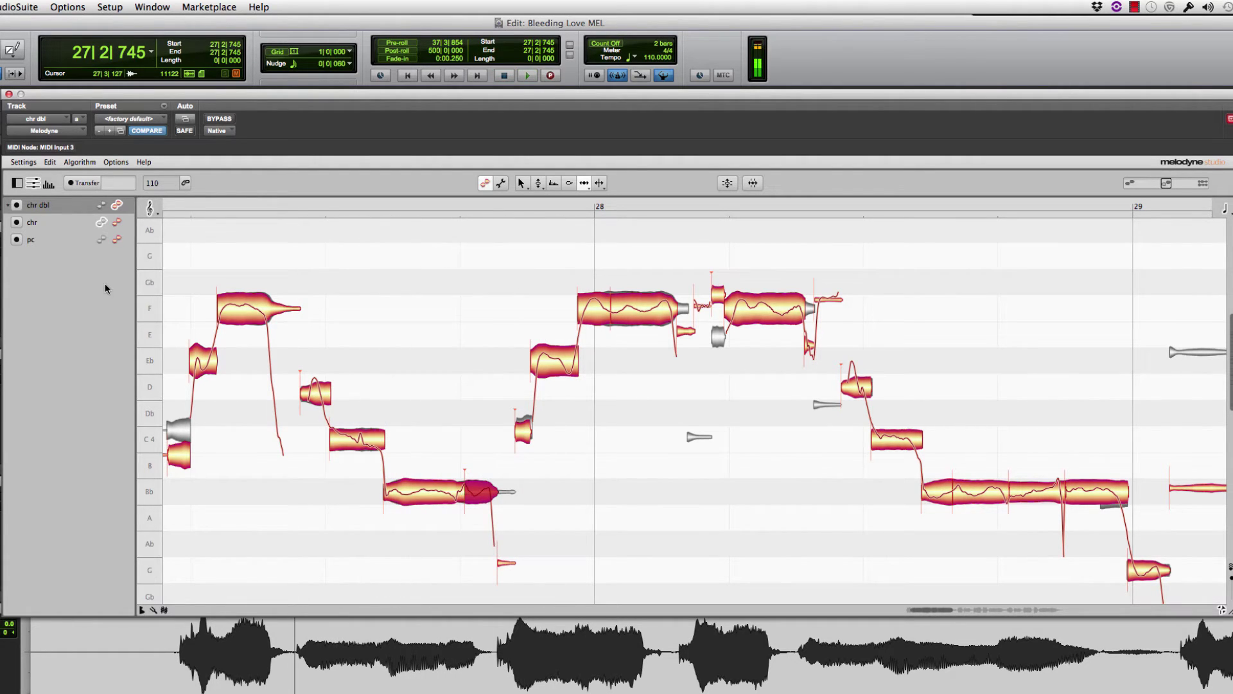
{"action": "left_click", "coordinate": [116, 206]}
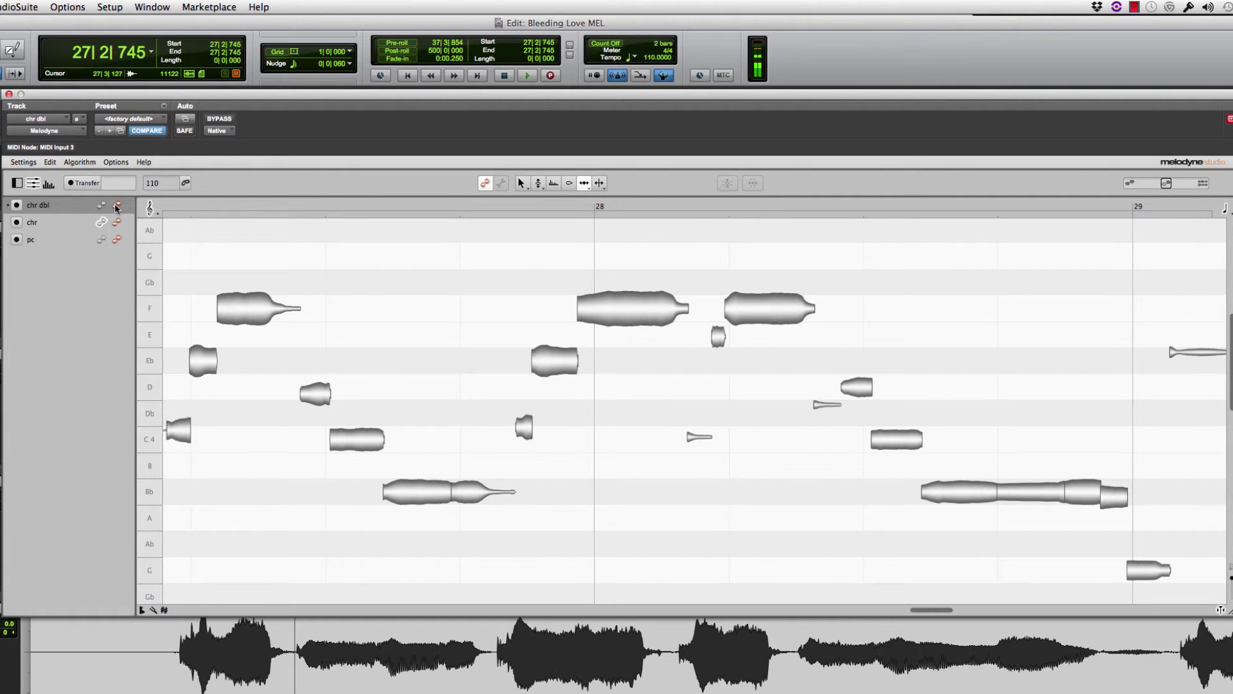
{"action": "left_click", "coordinate": [117, 207]}
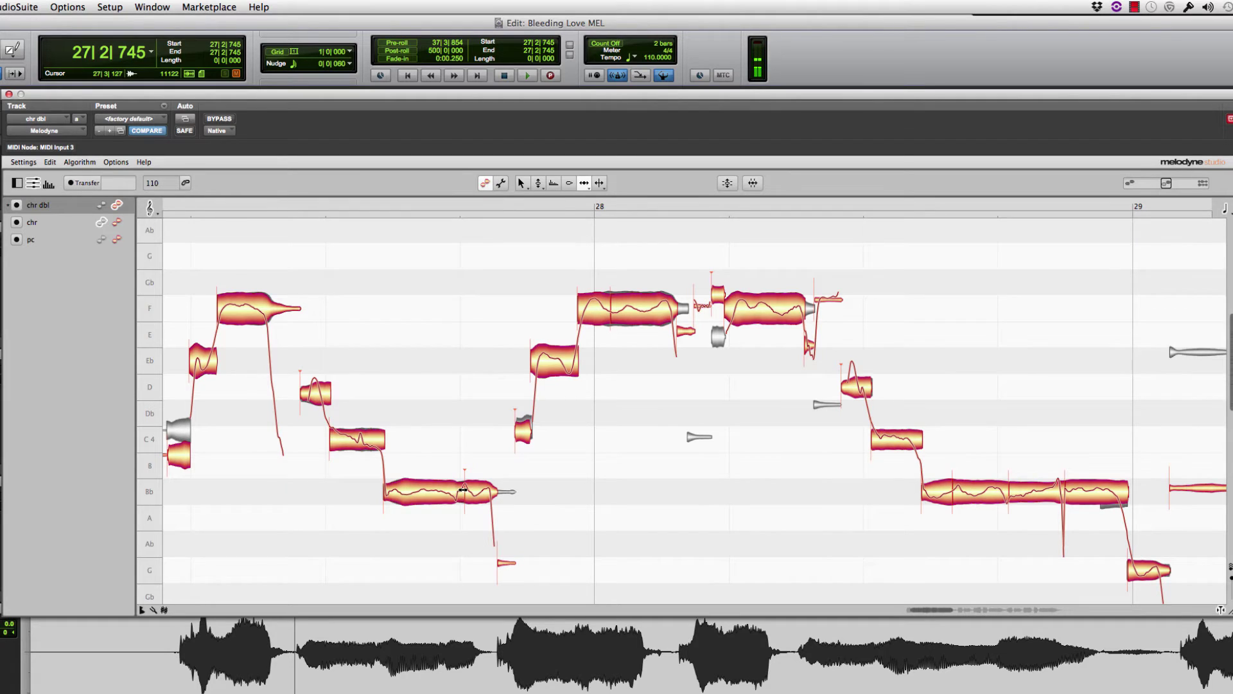
Move the Bb note's split and right edge earlier to match the reference, auditioning the result.
{"action": "left_click_drag", "start_coordinate": [463, 490], "coordinate": [460, 490]}
{"action": "key", "text": "space"}
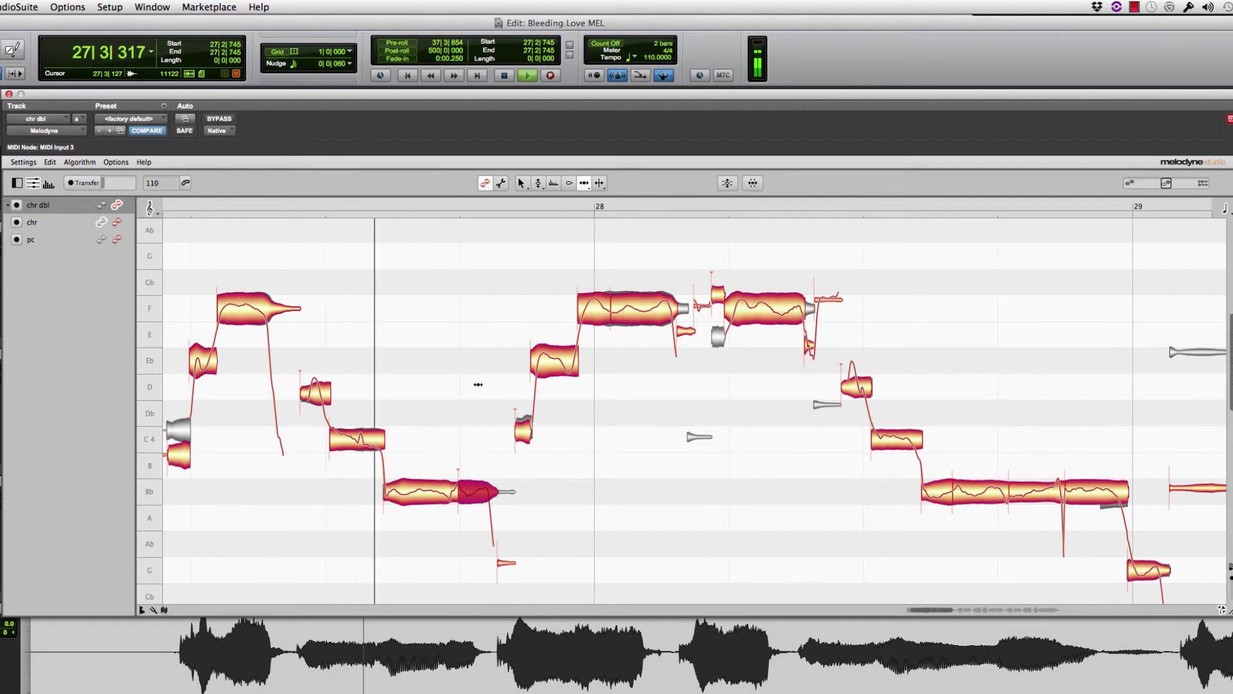
{"action": "left_click_drag", "start_coordinate": [494, 491], "coordinate": [486, 480]}
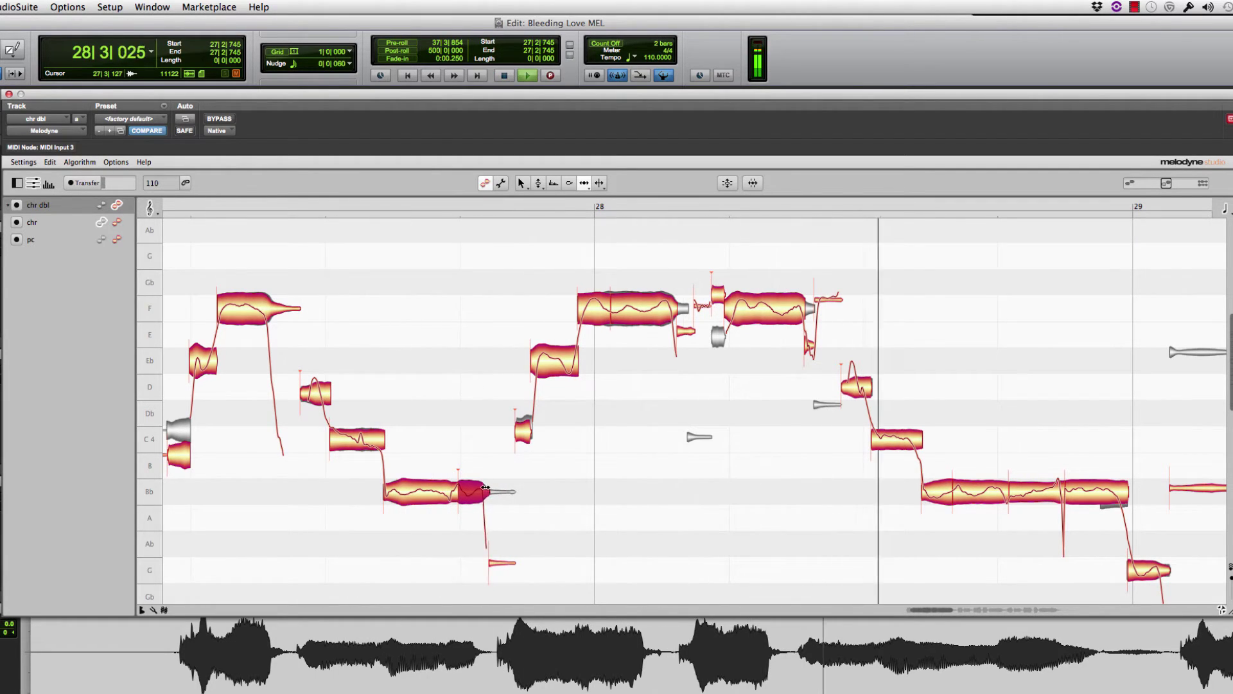
{"action": "key", "text": "space"}
{"action": "key", "text": "space"}
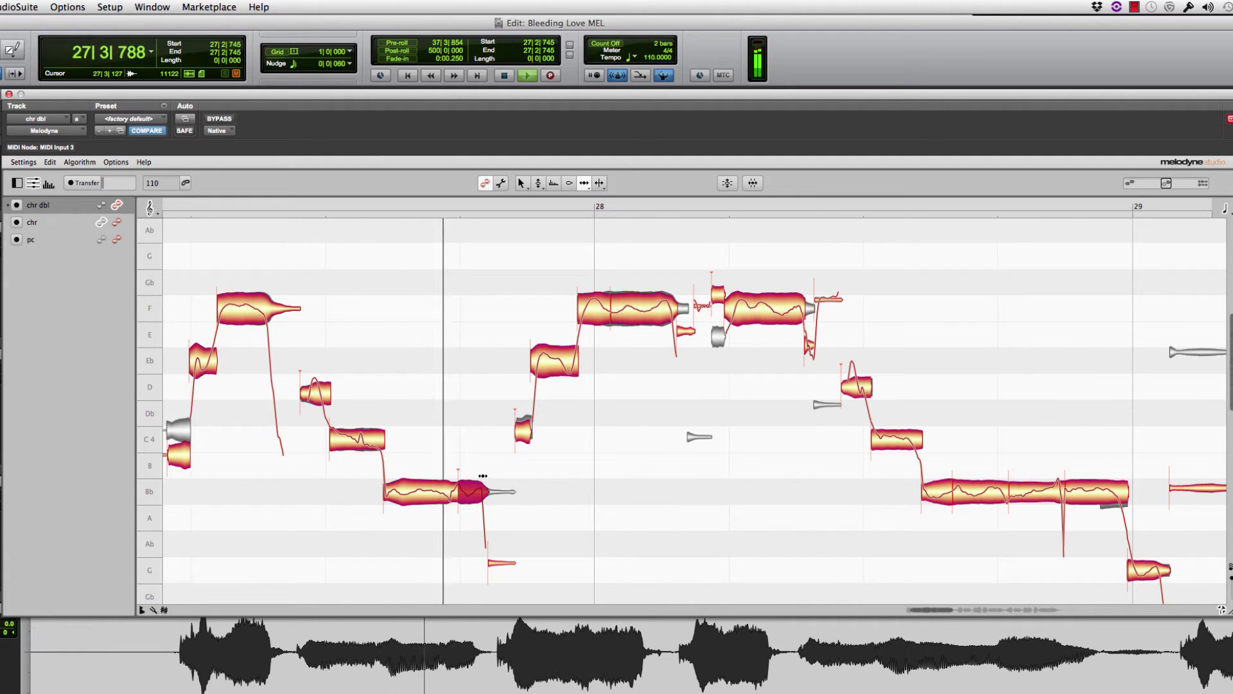
{"action": "key", "text": "space"}
{"action": "key", "text": "space"}
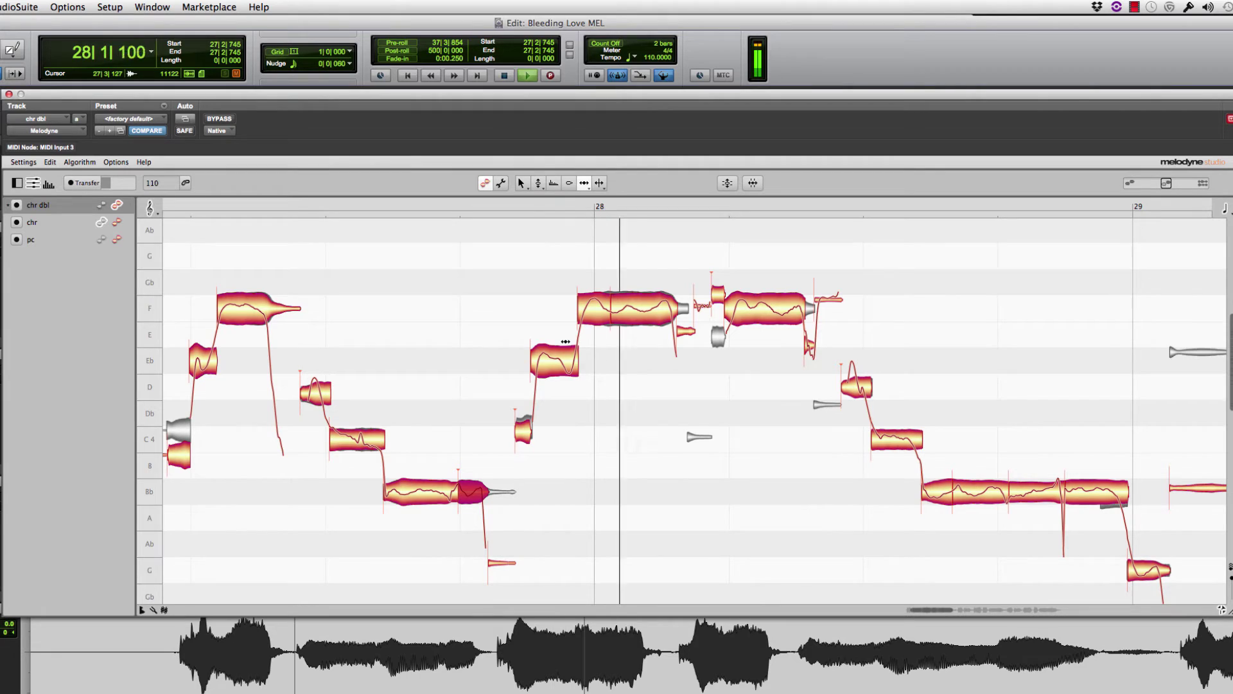
{"action": "key", "text": "space"}
Extend the small C4 note toward the Eb note and replay to check timing.
{"action": "left_click", "coordinate": [519, 428]}
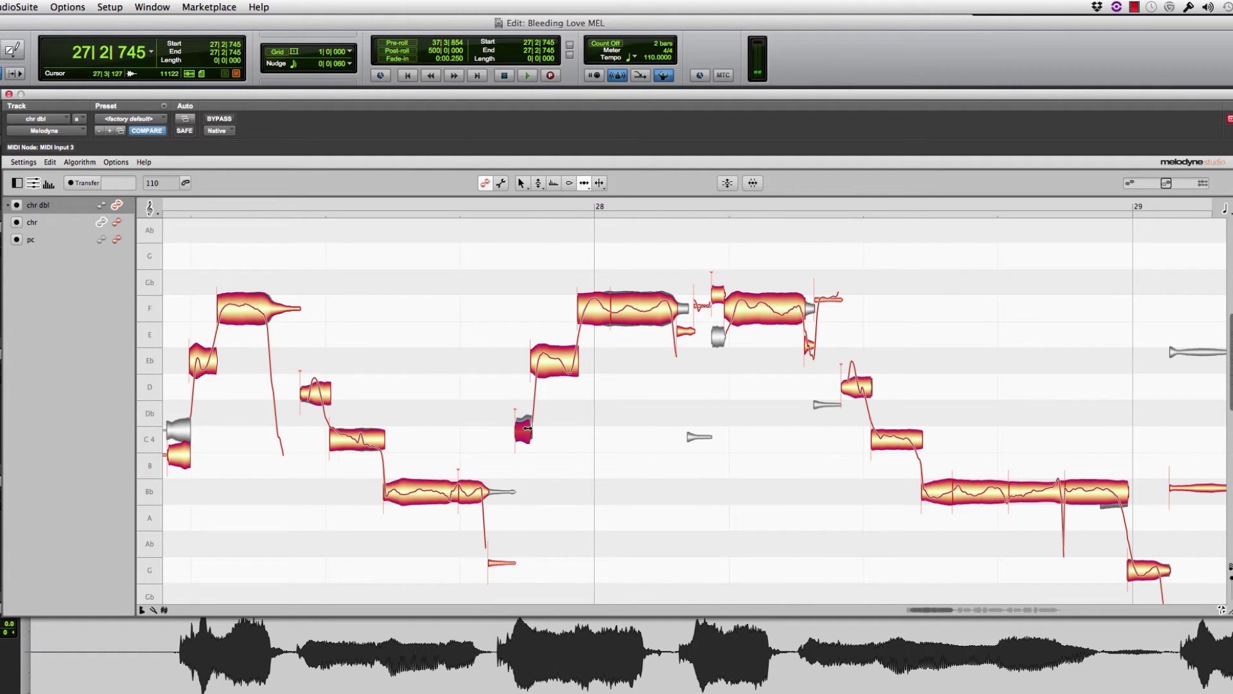
{"action": "left_click_drag", "start_coordinate": [530, 428], "coordinate": [531, 427]}
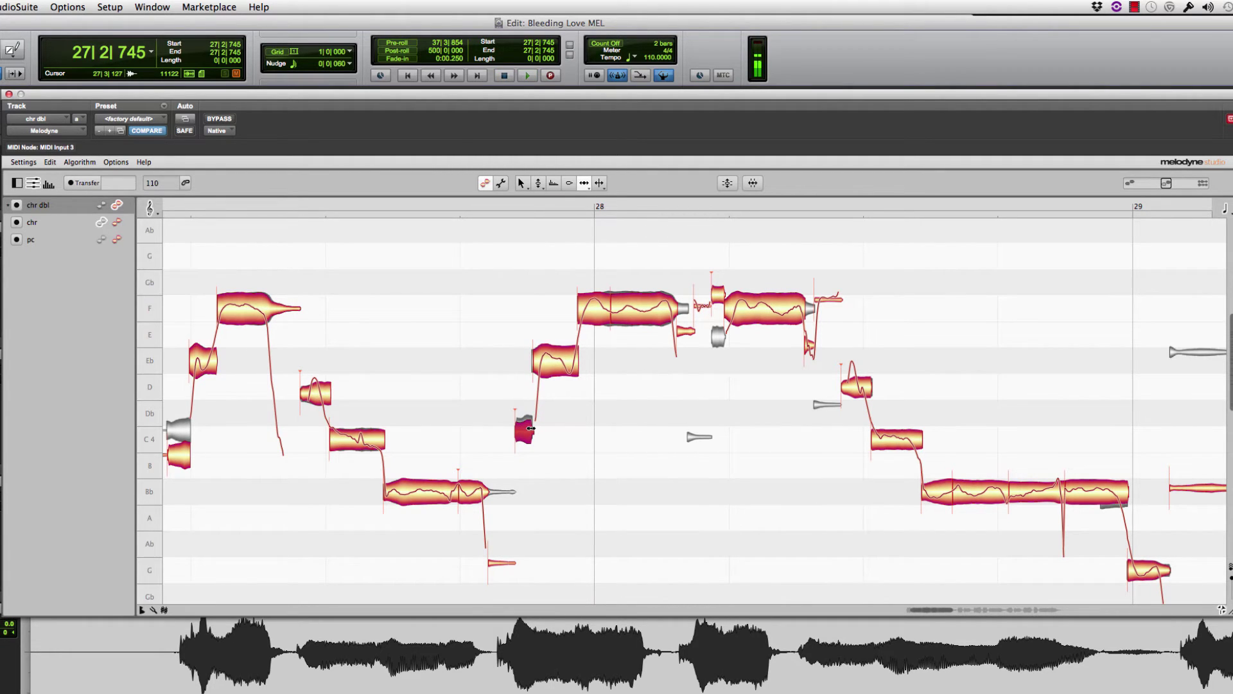
{"action": "key", "text": "space"}
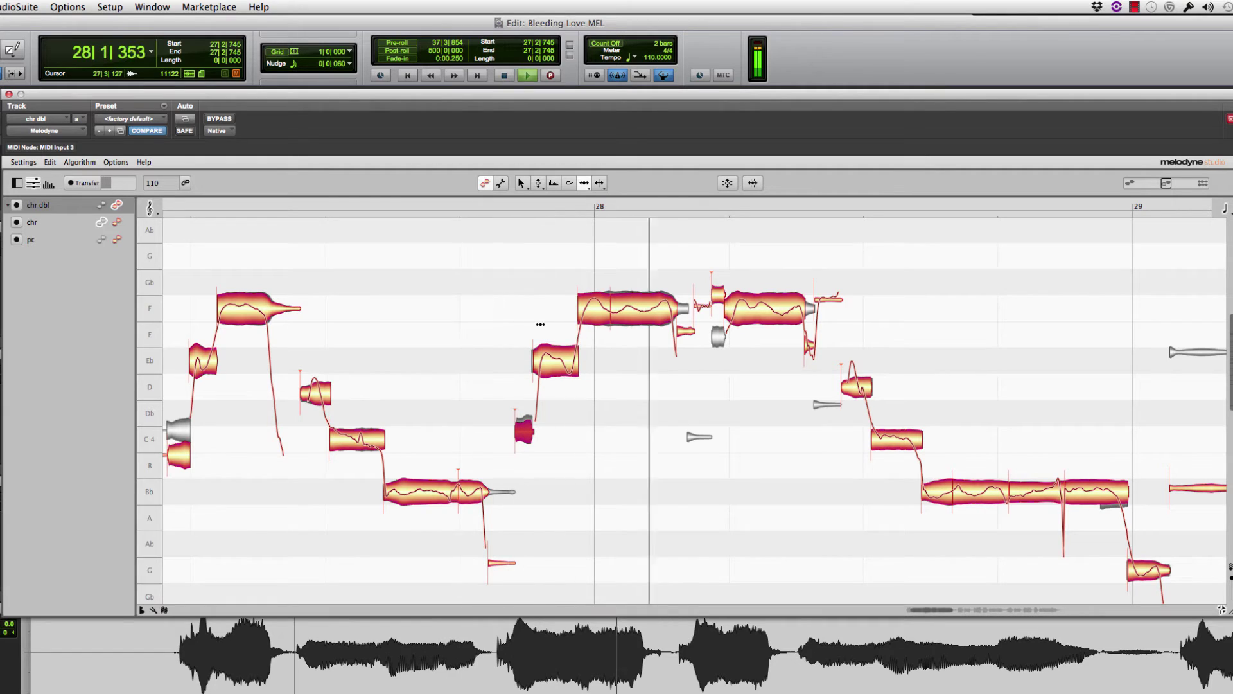
{"action": "key", "text": "space"}
{"action": "left_click", "coordinate": [581, 312]}
{"action": "key", "text": "space"}
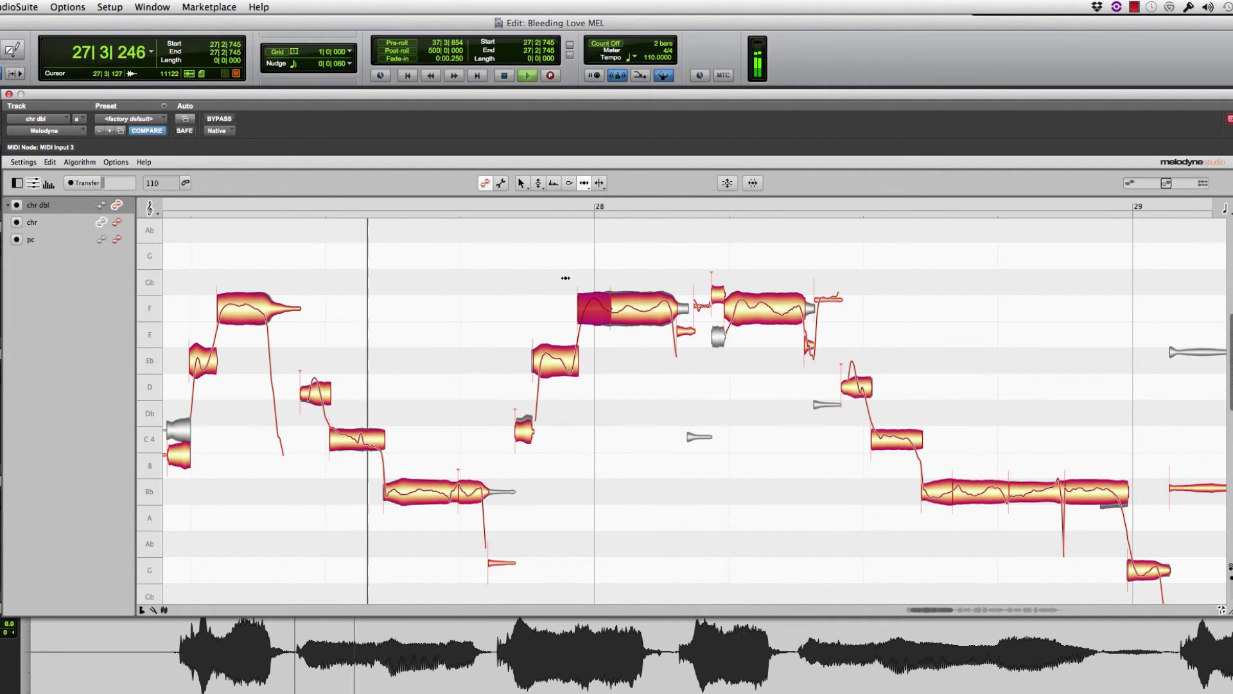
Try the Pitch and Pitch Drift tools and briefly view the chr reference track's notes.
{"action": "right_click", "coordinate": [497, 200]}
{"action": "left_click", "coordinate": [519, 294]}
{"action": "key", "text": "space"}
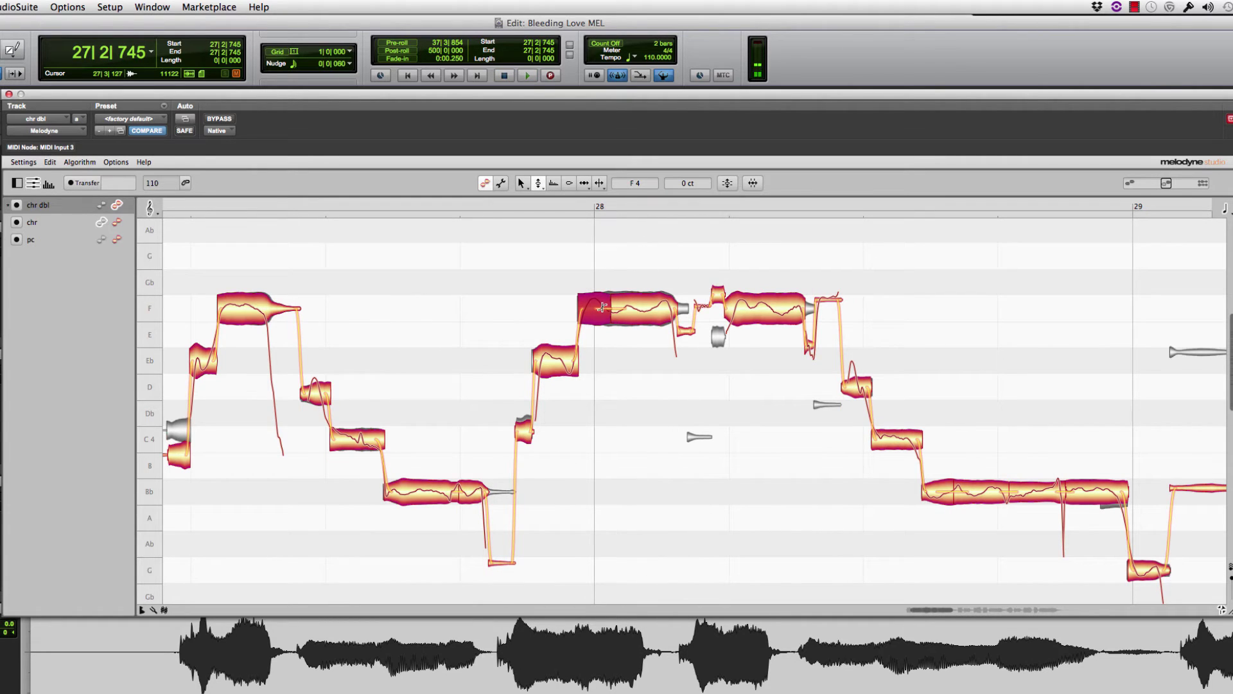
{"action": "right_click", "coordinate": [584, 314]}
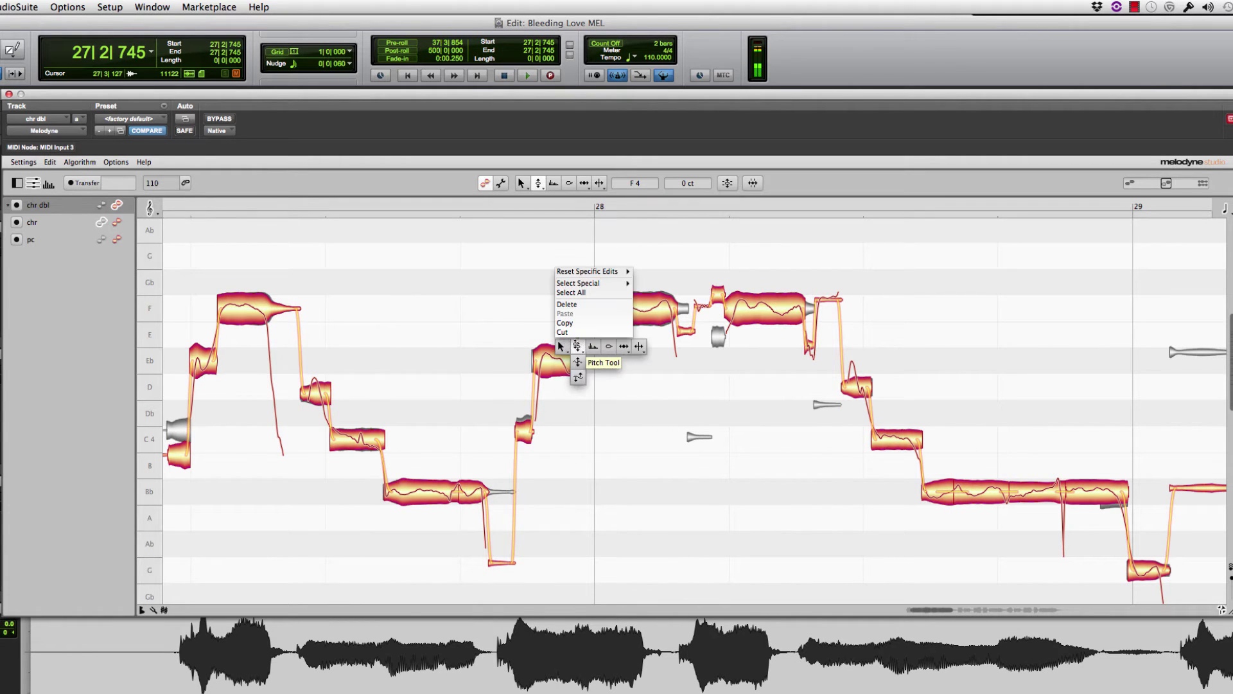
{"action": "left_click", "coordinate": [560, 386]}
{"action": "right_click", "coordinate": [571, 323]}
{"action": "left_click", "coordinate": [560, 386]}
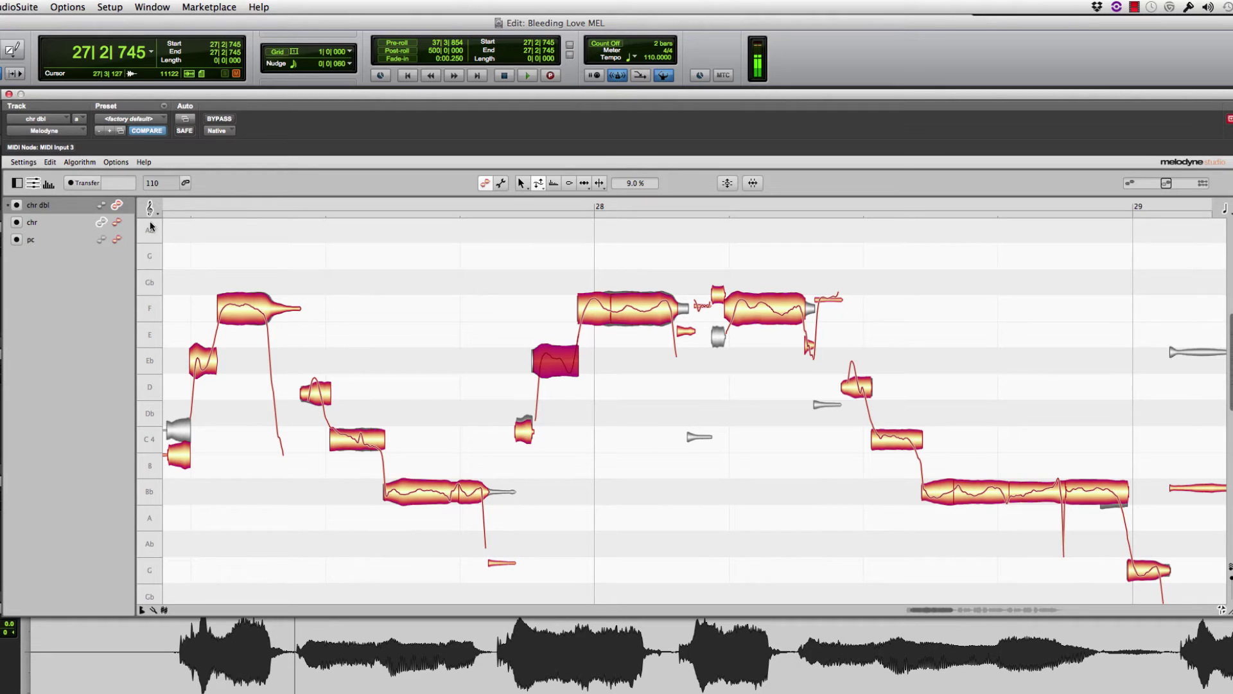
{"action": "left_click", "coordinate": [118, 222]}
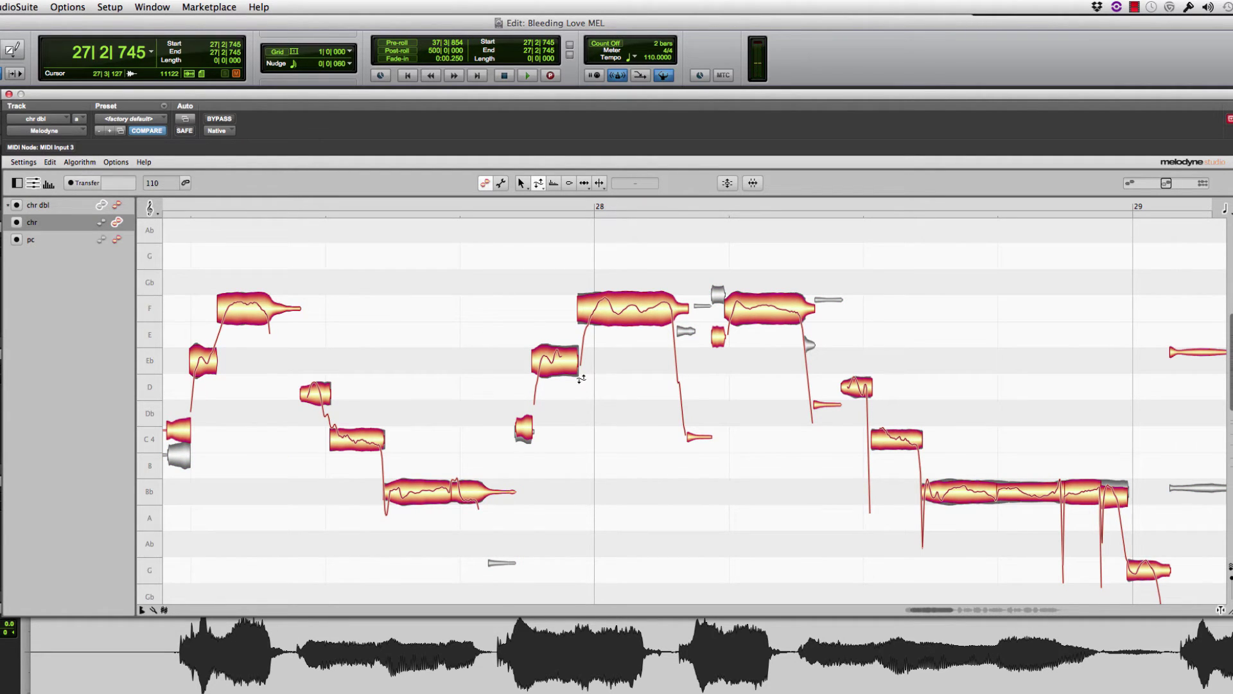
{"action": "left_click", "coordinate": [117, 206]}
Tune the note before bar 28 to Eb 4 with the Pitch Tool, then return to the Time Tool.
{"action": "right_click", "coordinate": [586, 282]}
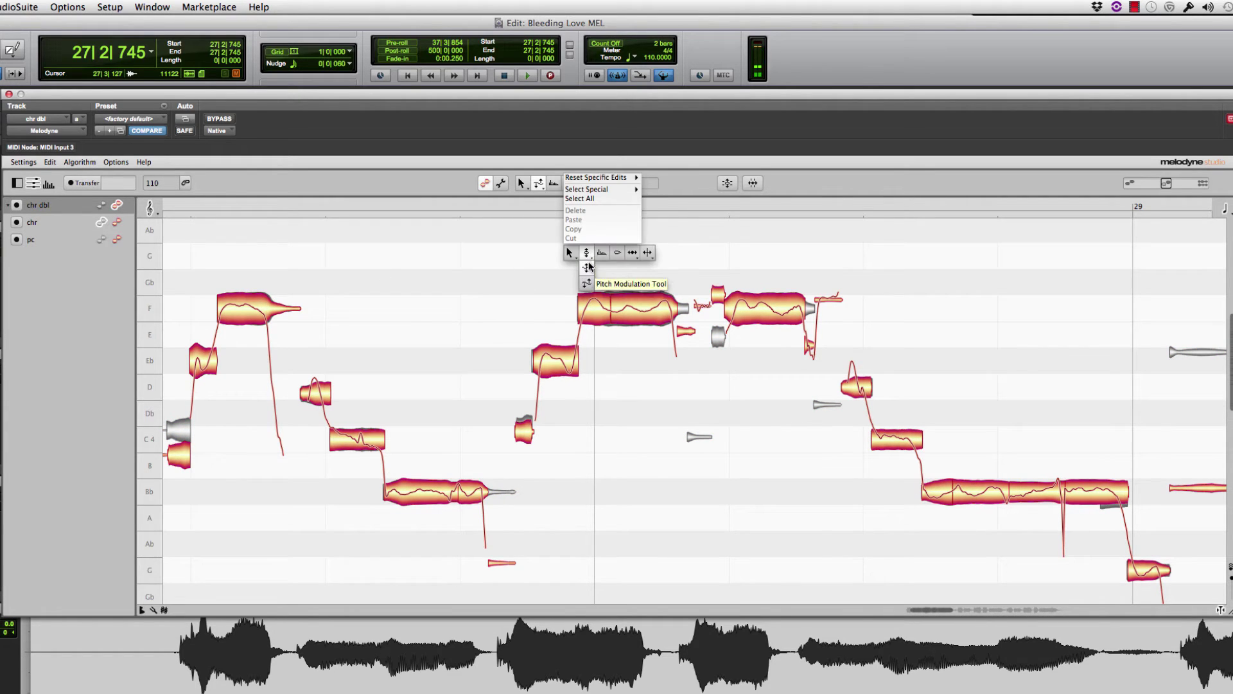
{"action": "left_click", "coordinate": [590, 252]}
{"action": "right_click", "coordinate": [486, 257]}
{"action": "left_click", "coordinate": [507, 269]}
{"action": "left_click", "coordinate": [571, 358]}
{"action": "key", "text": "space"}
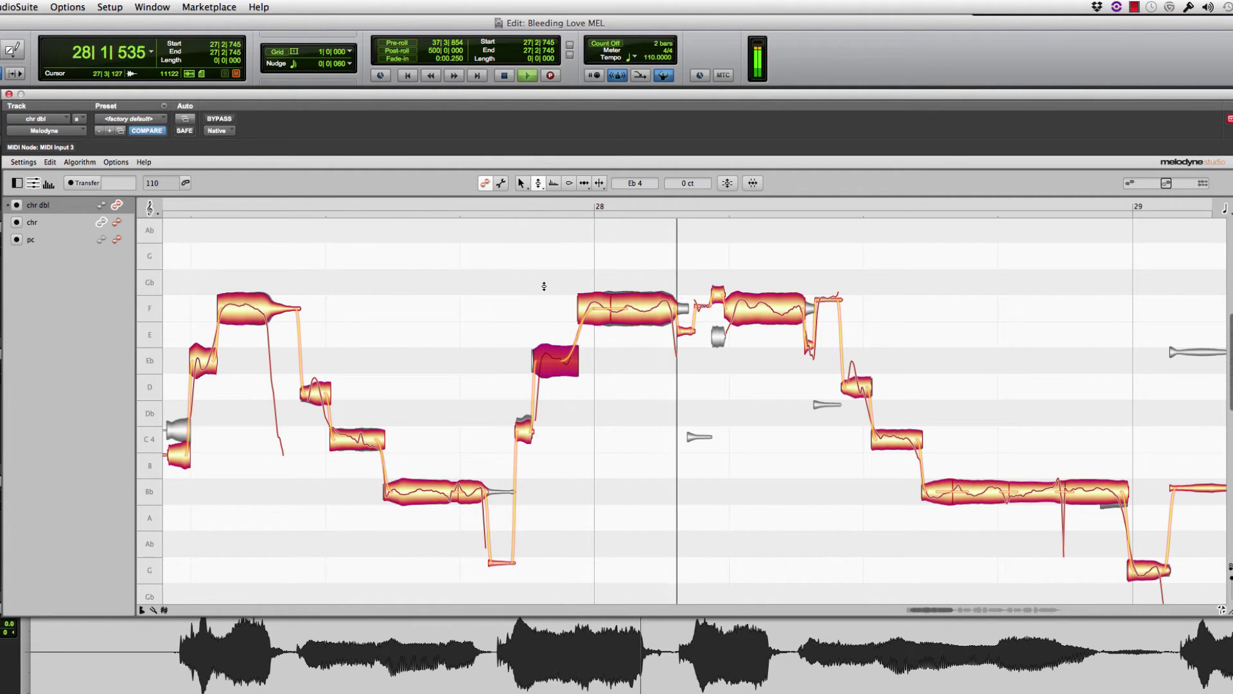
{"action": "right_click", "coordinate": [544, 286]}
{"action": "left_click", "coordinate": [586, 293]}
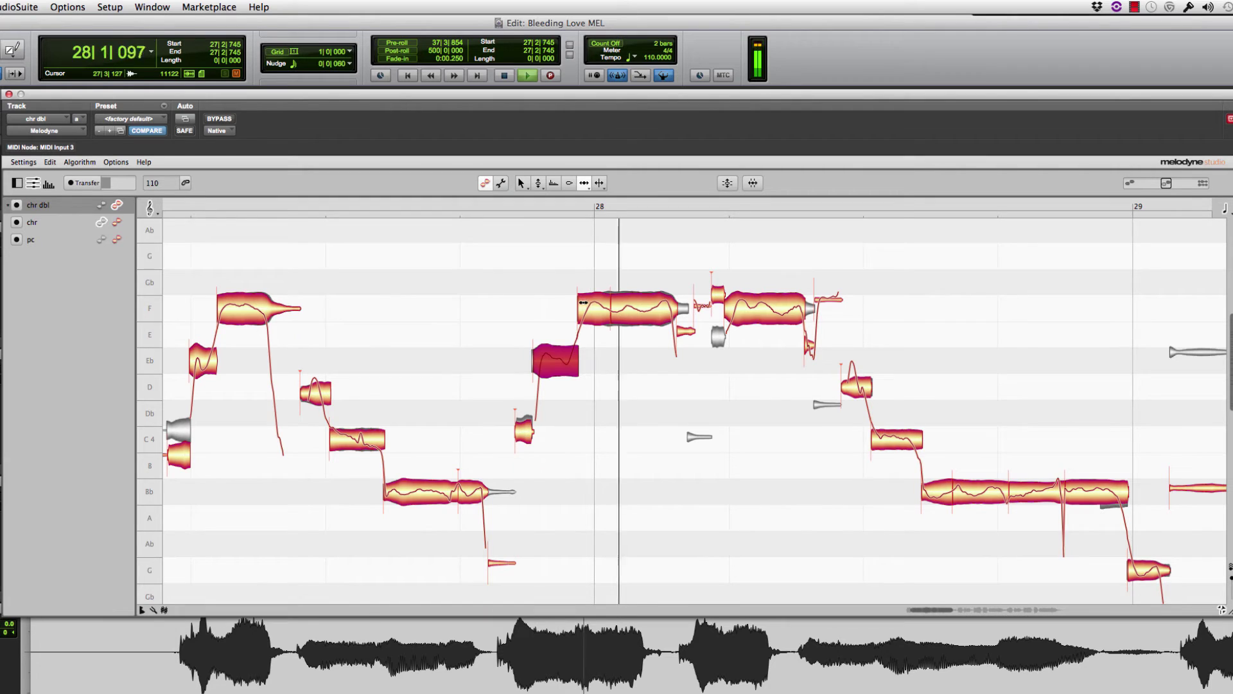
{"action": "left_click", "coordinate": [582, 306]}
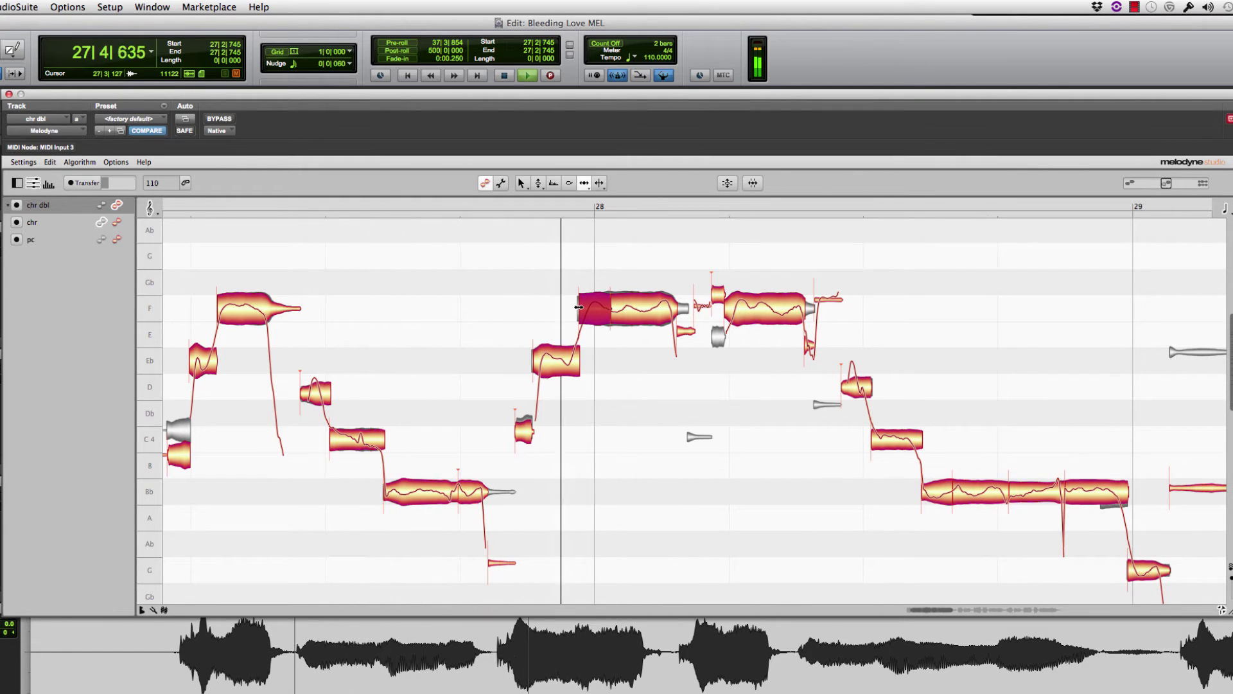
Move the bar 28 F note's start slightly earlier and compare it with bypass on and off.
{"action": "left_click_drag", "start_coordinate": [581, 306], "coordinate": [579, 307]}
{"action": "key", "text": "space"}
{"action": "key", "text": "space"}
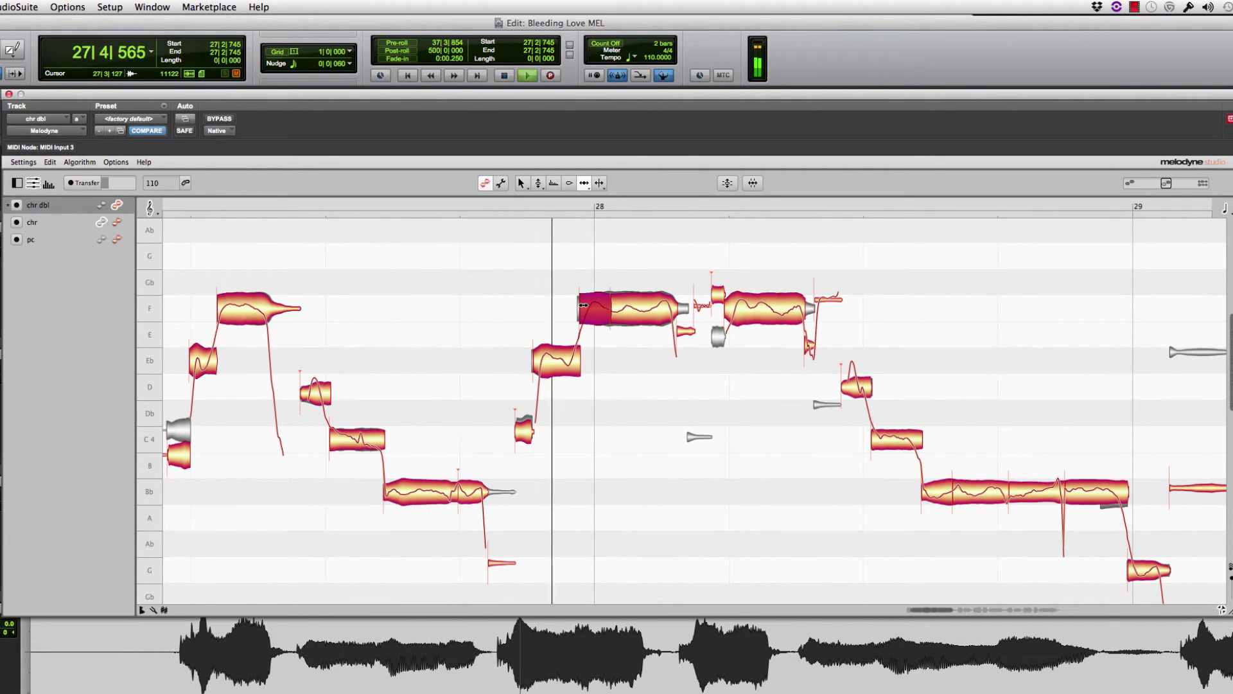
{"action": "key", "text": "space"}
{"action": "key", "text": "space"}
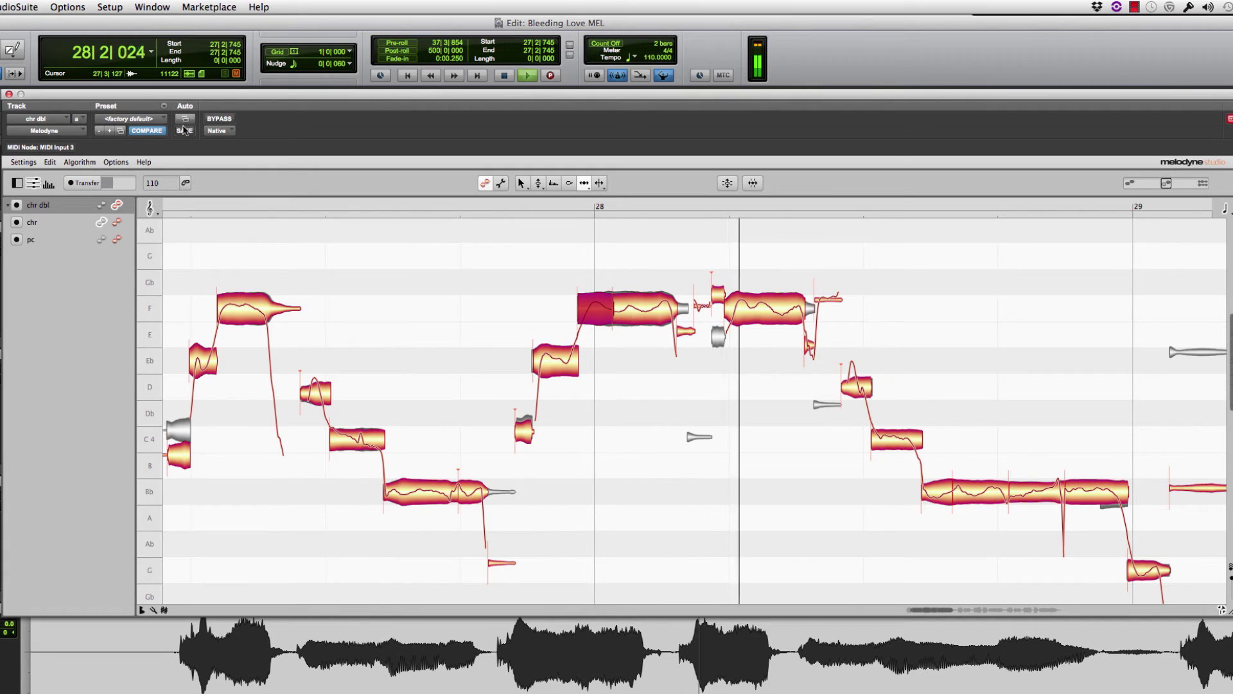
{"action": "left_click", "coordinate": [218, 119]}
{"action": "left_click", "coordinate": [218, 119]}
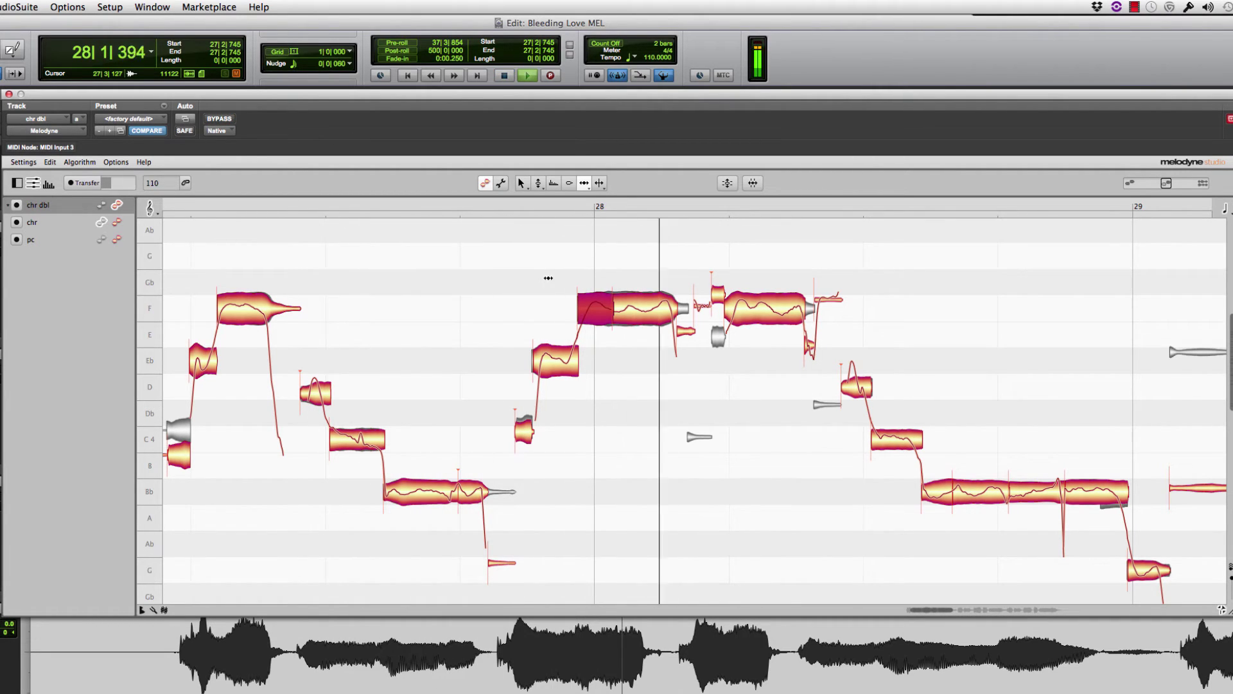
{"action": "key", "text": "space"}
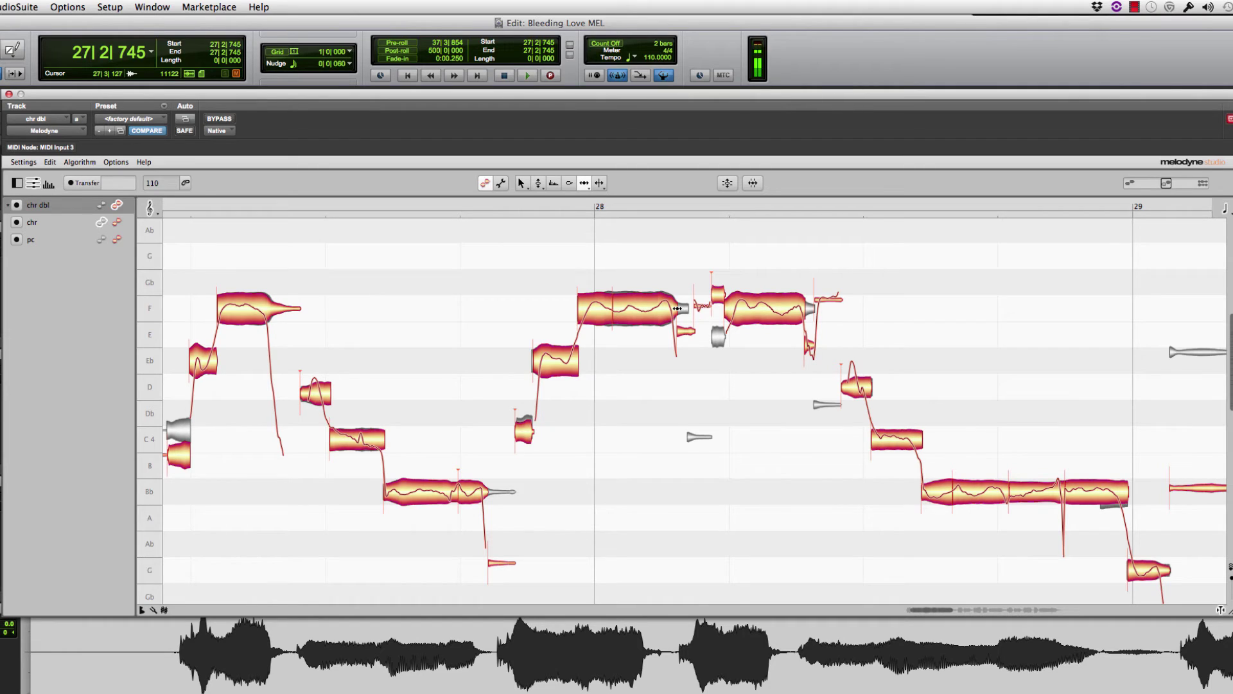
Audition the Eb and small F# notes in a loop, then set playback to start at bar 28.
{"action": "key", "text": "space"}
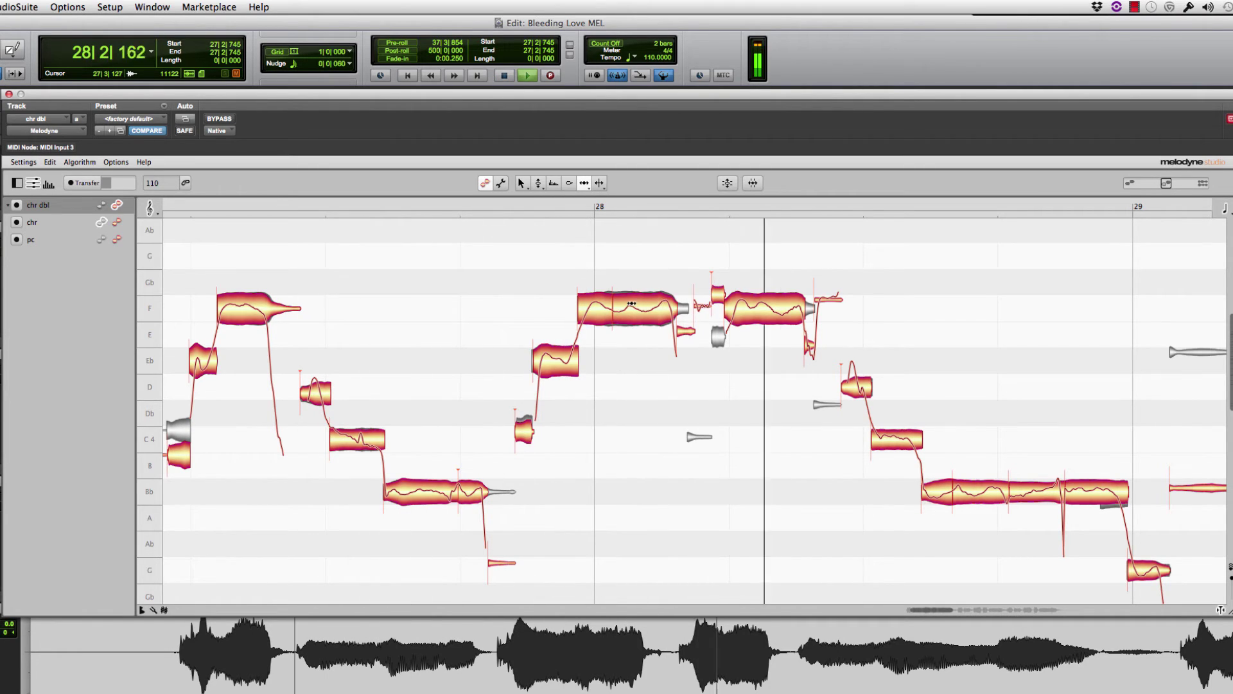
{"action": "key", "text": "space"}
{"action": "left_click", "coordinate": [554, 360]}
{"action": "key", "text": "space"}
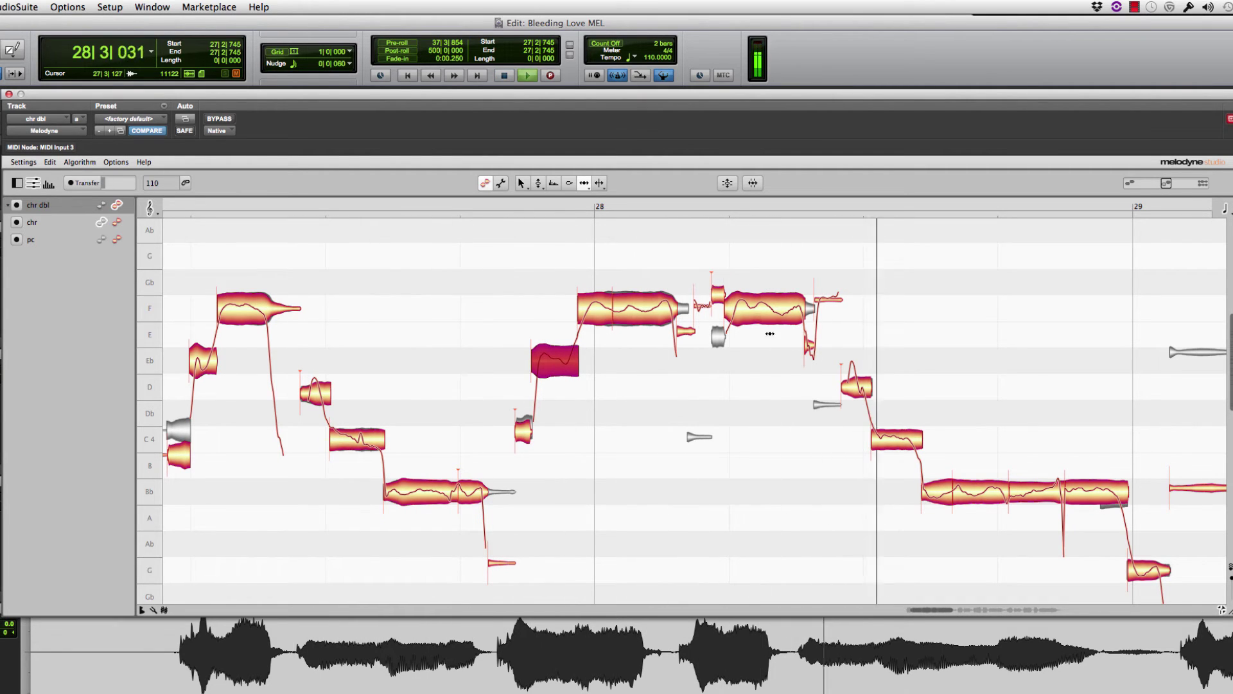
{"action": "key", "text": "space"}
{"action": "left_click", "coordinate": [717, 295]}
{"action": "key", "text": "space"}
{"action": "key", "text": "space"}
{"action": "left_click", "coordinate": [677, 645]}
{"action": "key", "text": "space"}
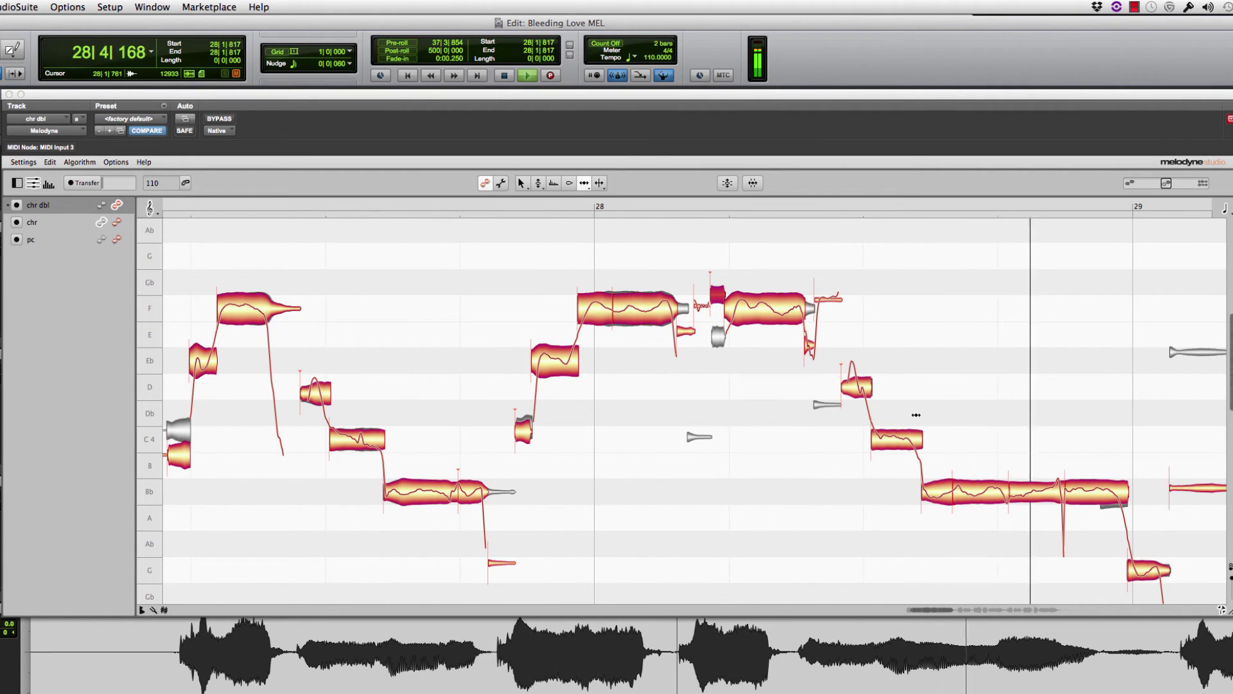
Audition the long Bb note's segments from bar 28.
{"action": "key", "text": "space"}
{"action": "key", "text": "space"}
{"action": "left_click", "coordinate": [1010, 498]}
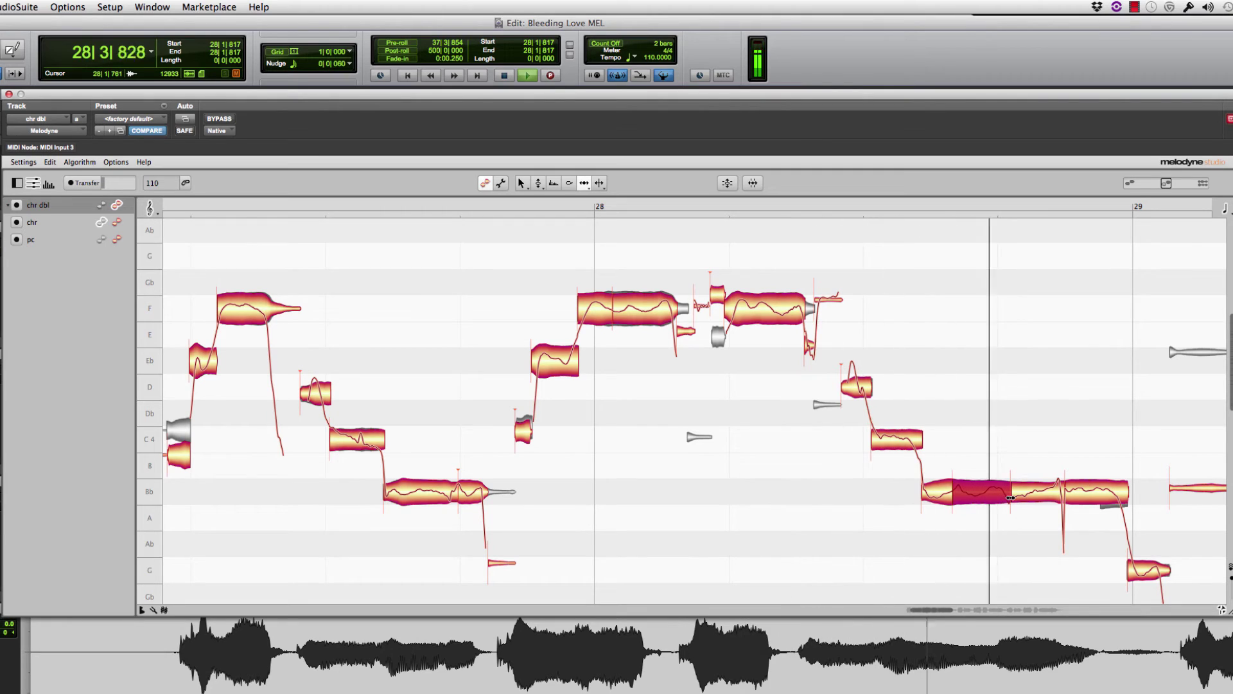
{"action": "key", "text": "space"}
{"action": "left_click", "coordinate": [1124, 494]}
{"action": "key", "text": "space"}
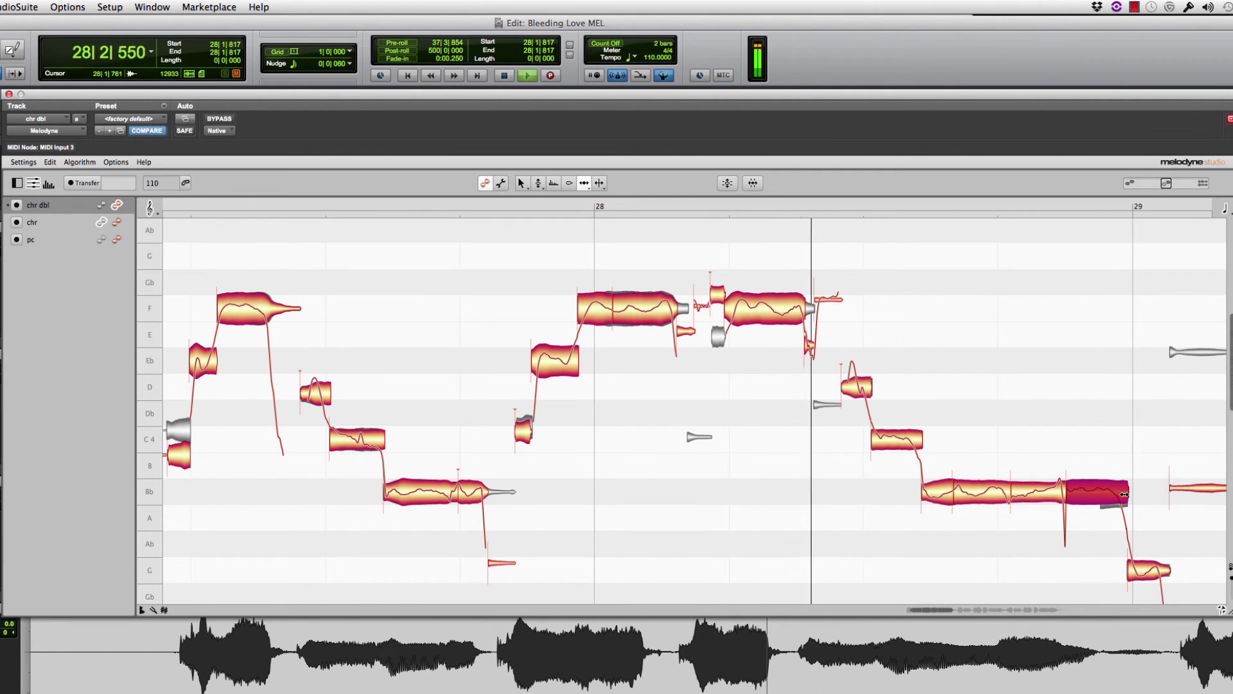
{"action": "key", "text": "space"}
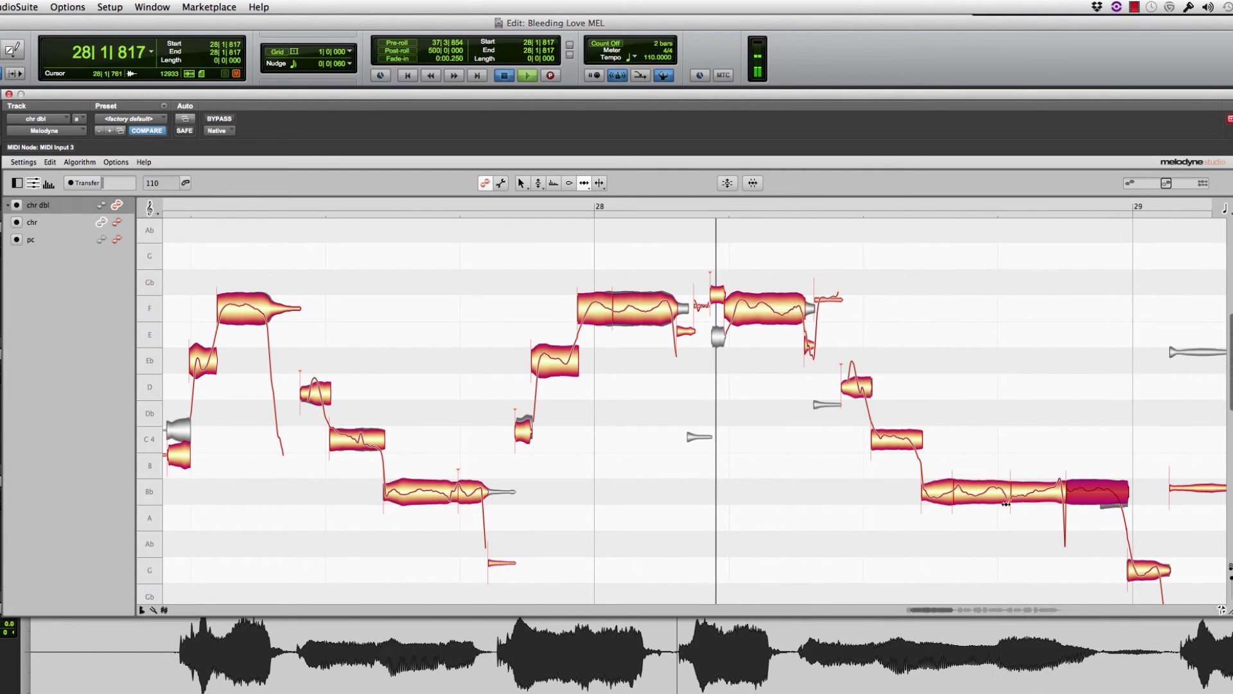
{"action": "key", "text": "space"}
Select the first two parts of the long Bb note with the Pitch Tool and audition them.
{"action": "right_click", "coordinate": [903, 428]}
{"action": "left_click", "coordinate": [921, 430]}
{"action": "left_click", "coordinate": [944, 482]}
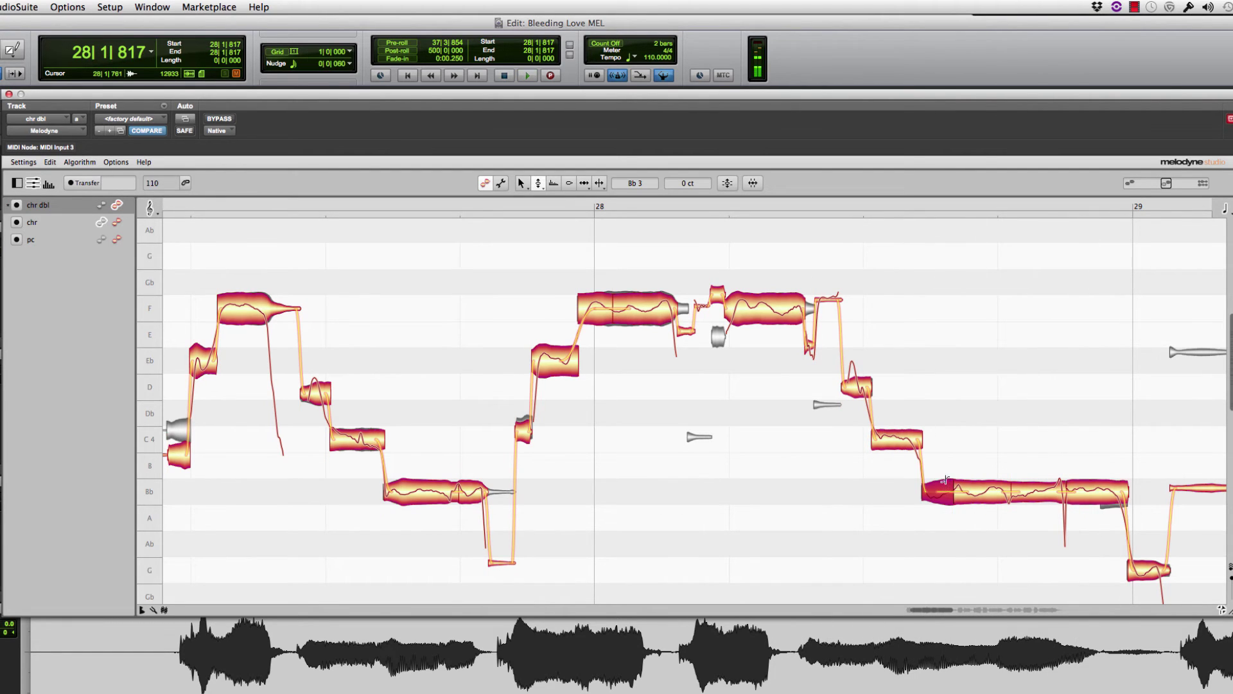
{"action": "left_click", "coordinate": [1004, 488]}
{"action": "key", "text": "space"}
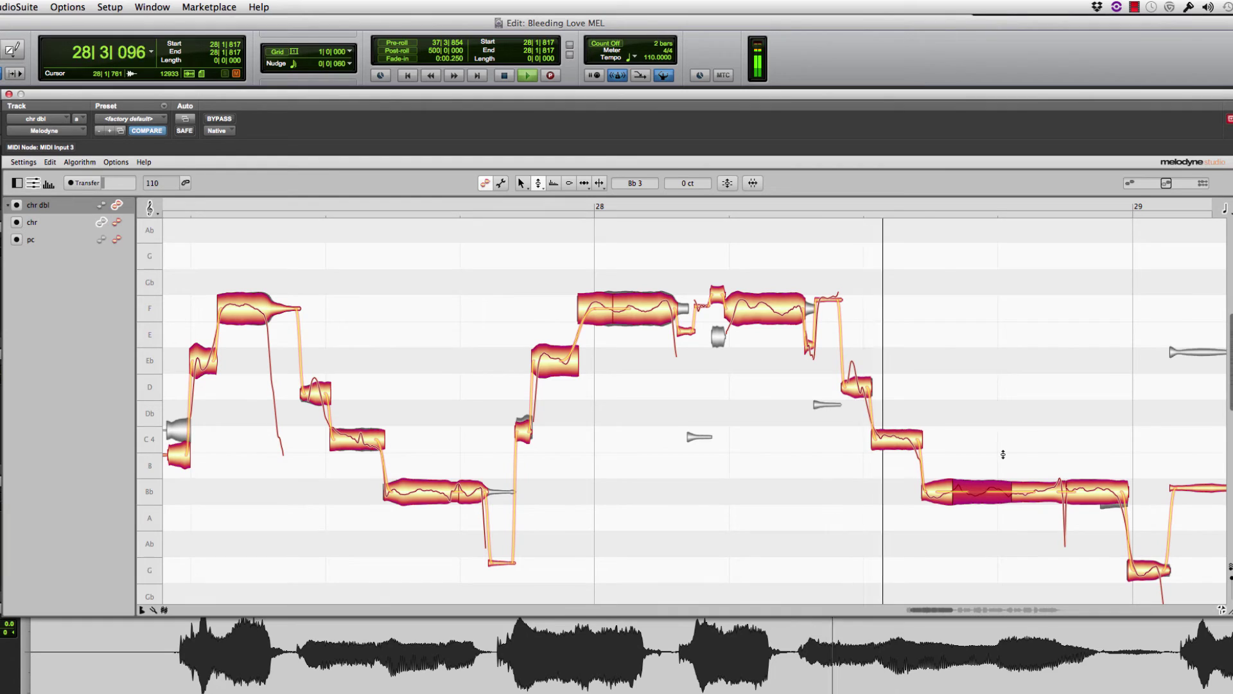
{"action": "key", "text": "space"}
{"action": "right_click", "coordinate": [988, 494]}
{"action": "key", "text": "Escape"}
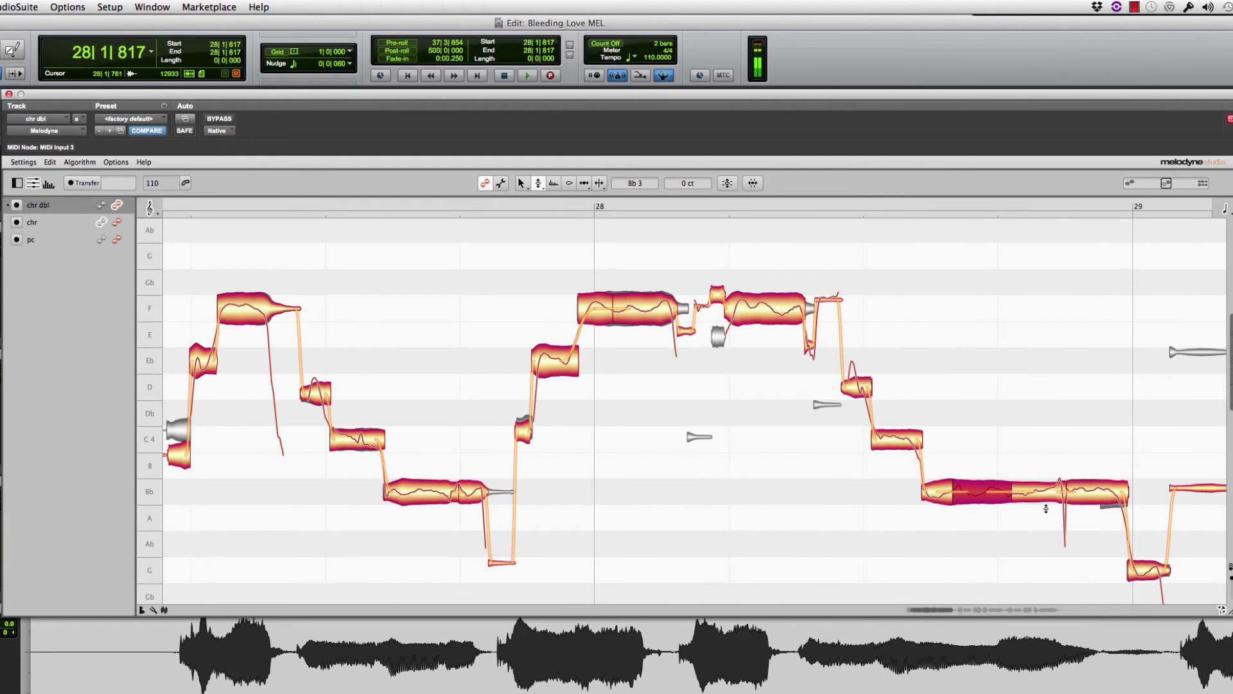
Reduce pitch drift on the Bb segments to about 76% and return to the Pitch Tool.
{"action": "left_click", "coordinate": [1040, 491]}
{"action": "right_click", "coordinate": [1043, 495]}
{"action": "left_click", "coordinate": [1044, 525]}
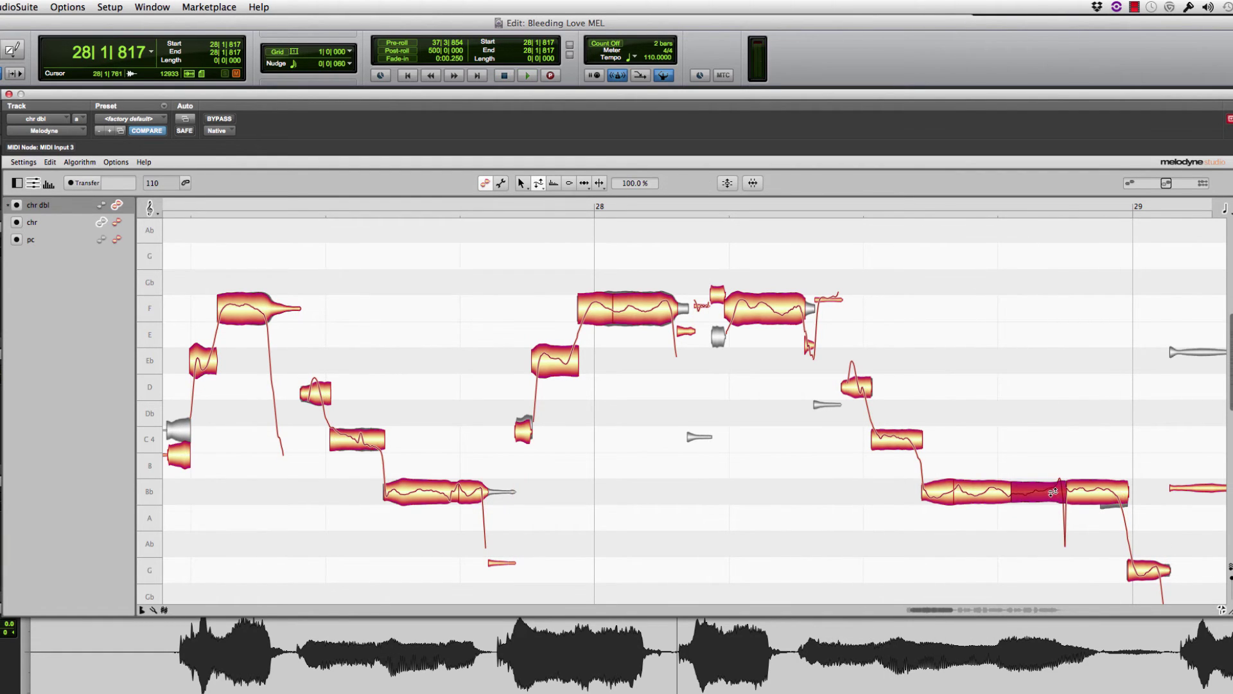
{"action": "key", "text": "space"}
{"action": "left_click", "coordinate": [983, 495]}
{"action": "right_click", "coordinate": [983, 496]}
{"action": "left_click", "coordinate": [982, 503]}
{"action": "right_click", "coordinate": [911, 391]}
{"action": "left_click", "coordinate": [903, 393]}
{"action": "key", "text": "space"}
{"action": "left_click", "coordinate": [173, 638]}
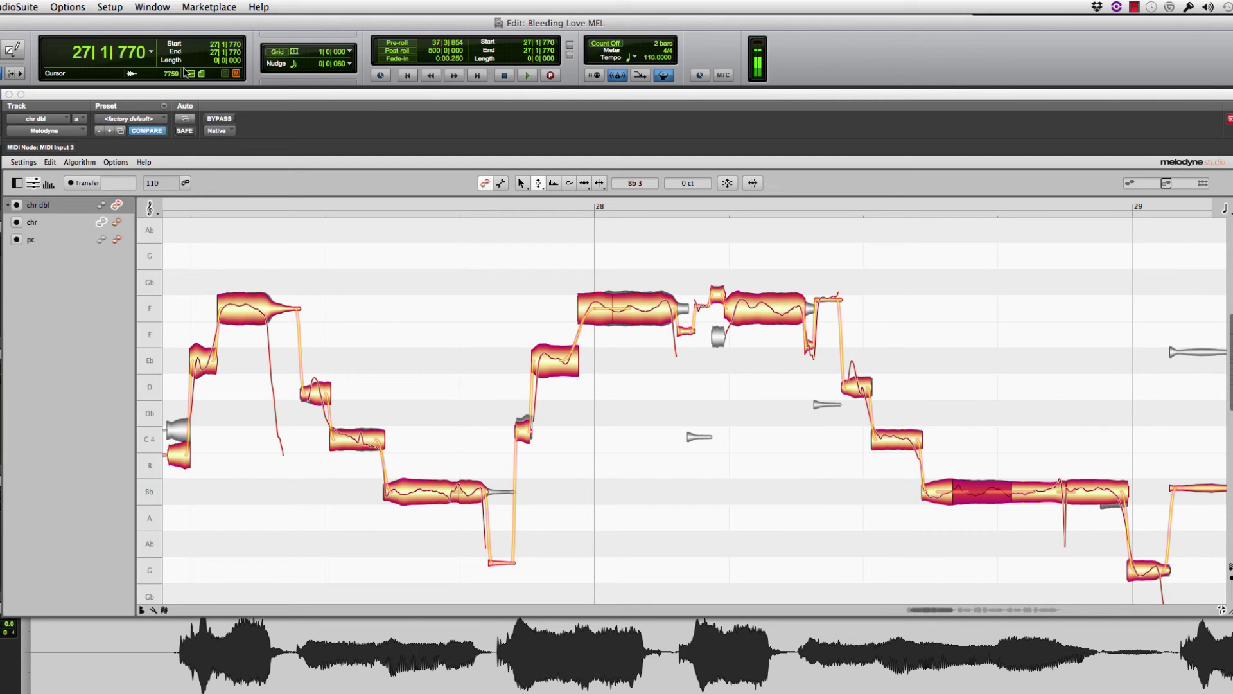
{"action": "left_click", "coordinate": [227, 120]}
{"action": "key", "text": "space"}
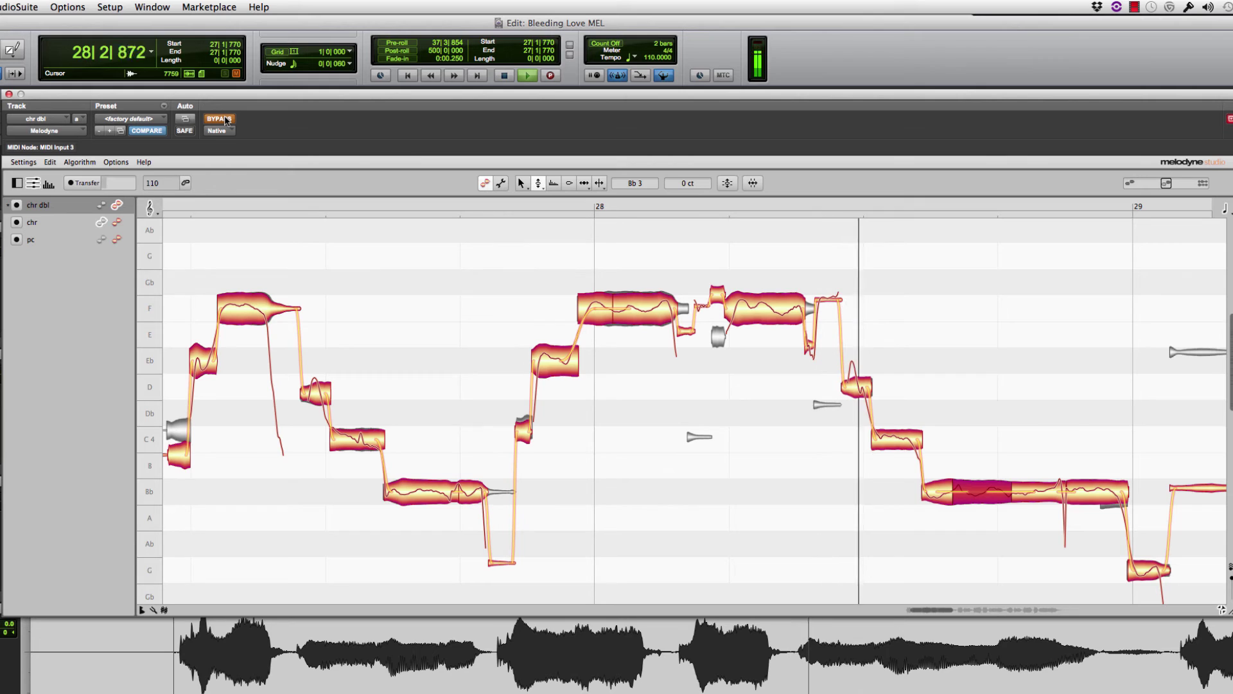
{"action": "left_click", "coordinate": [226, 119]}
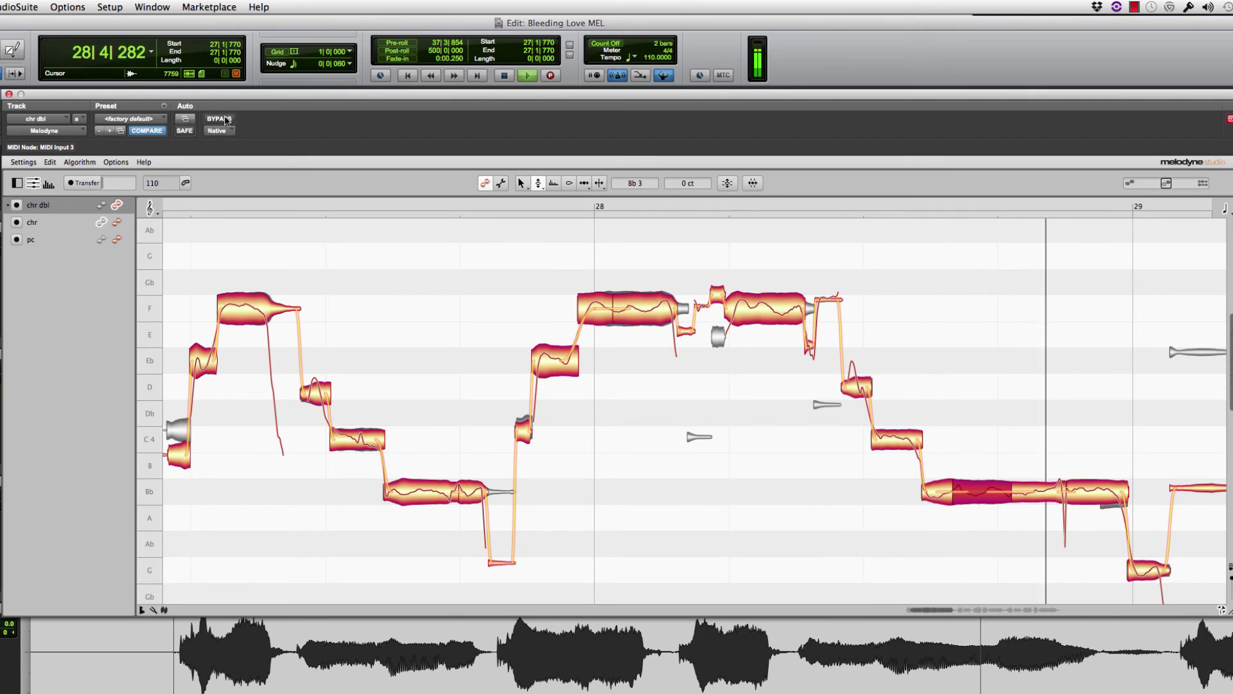
{"action": "key", "text": "space"}
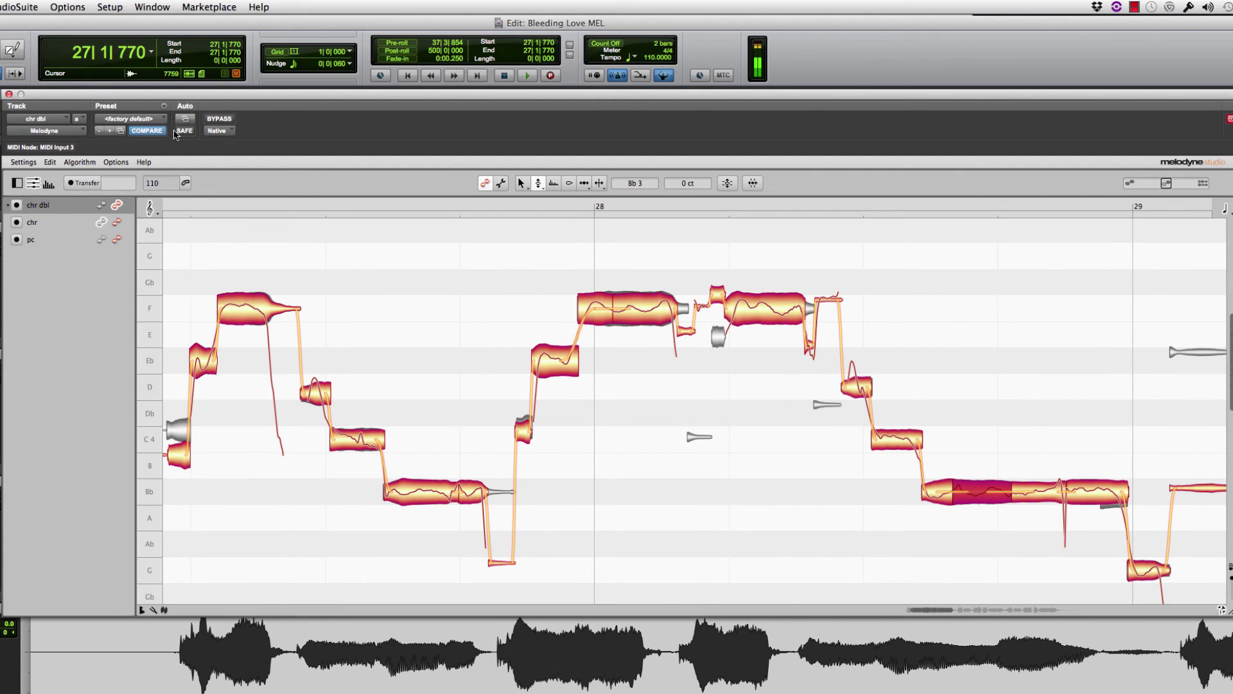
{"action": "left_click", "coordinate": [217, 117]}
{"action": "key", "text": "space"}
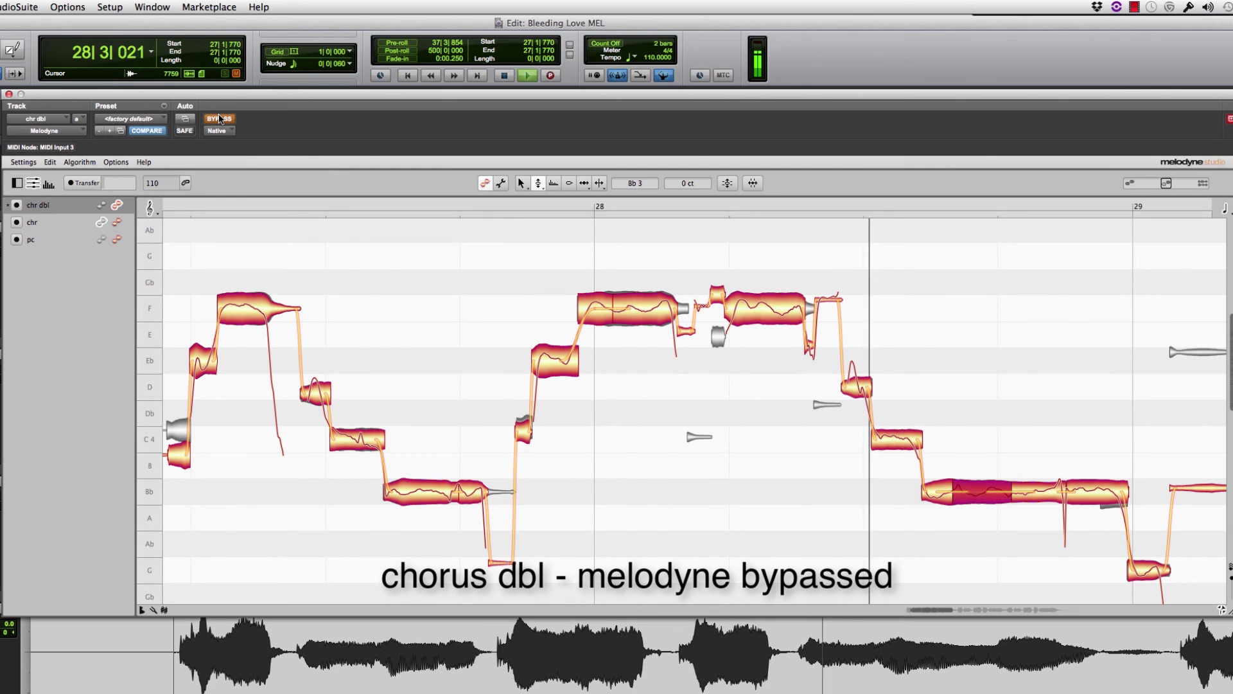
{"action": "key", "text": "space"}
{"action": "left_click", "coordinate": [219, 119]}
{"action": "key", "text": "space"}
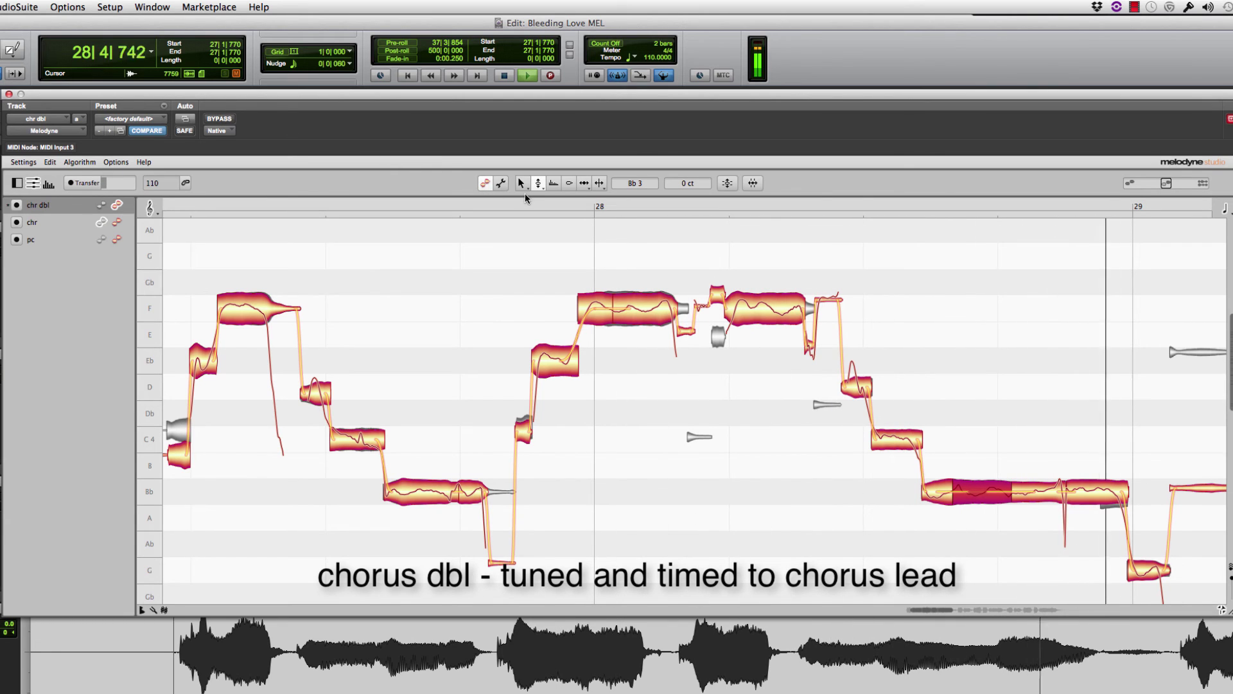
{"action": "key", "text": "space"}
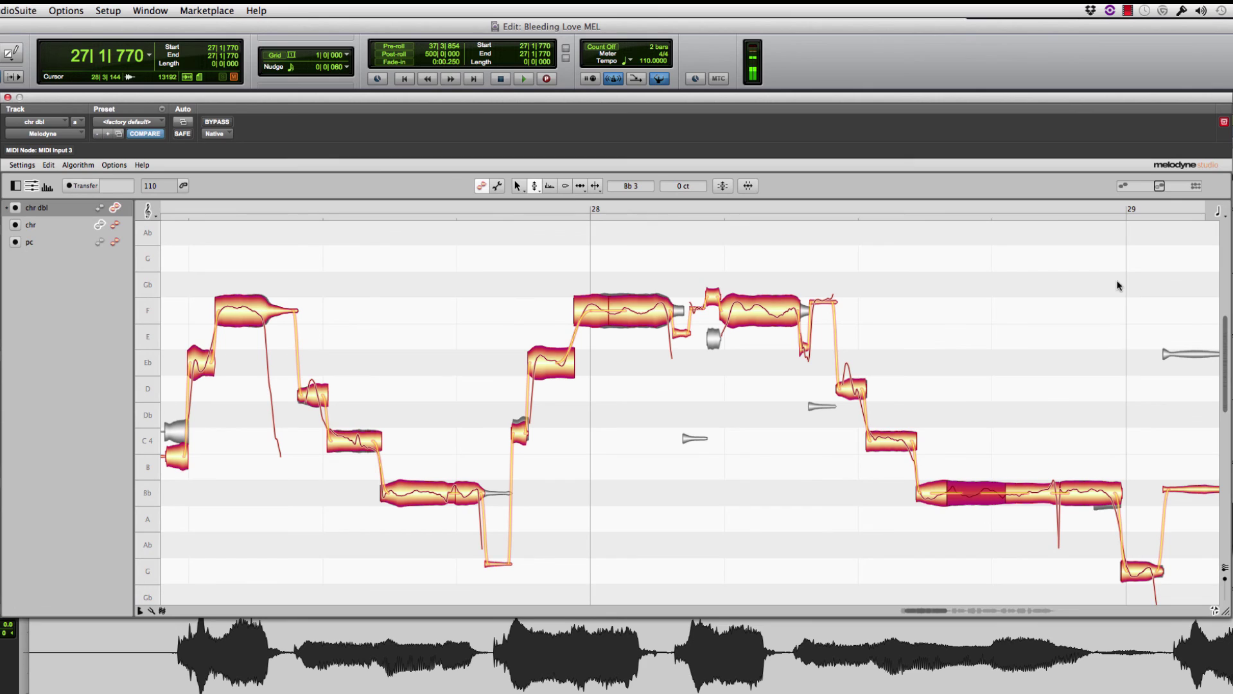
{"action": "key", "text": "space"}
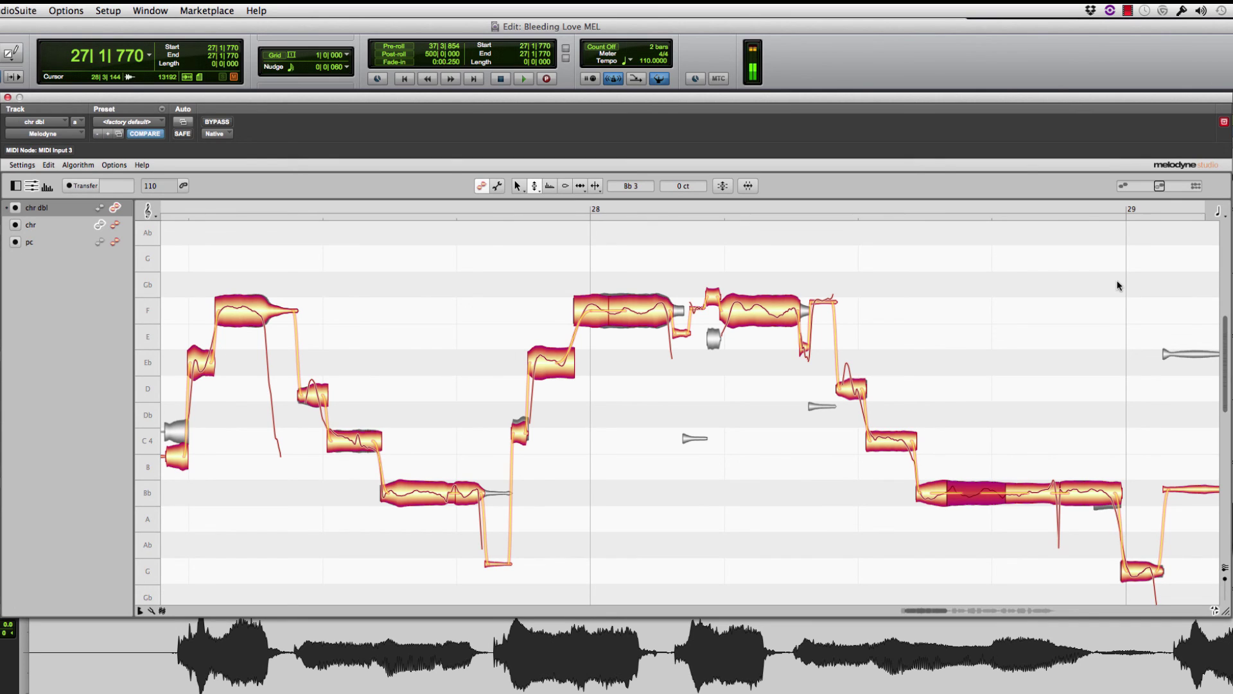